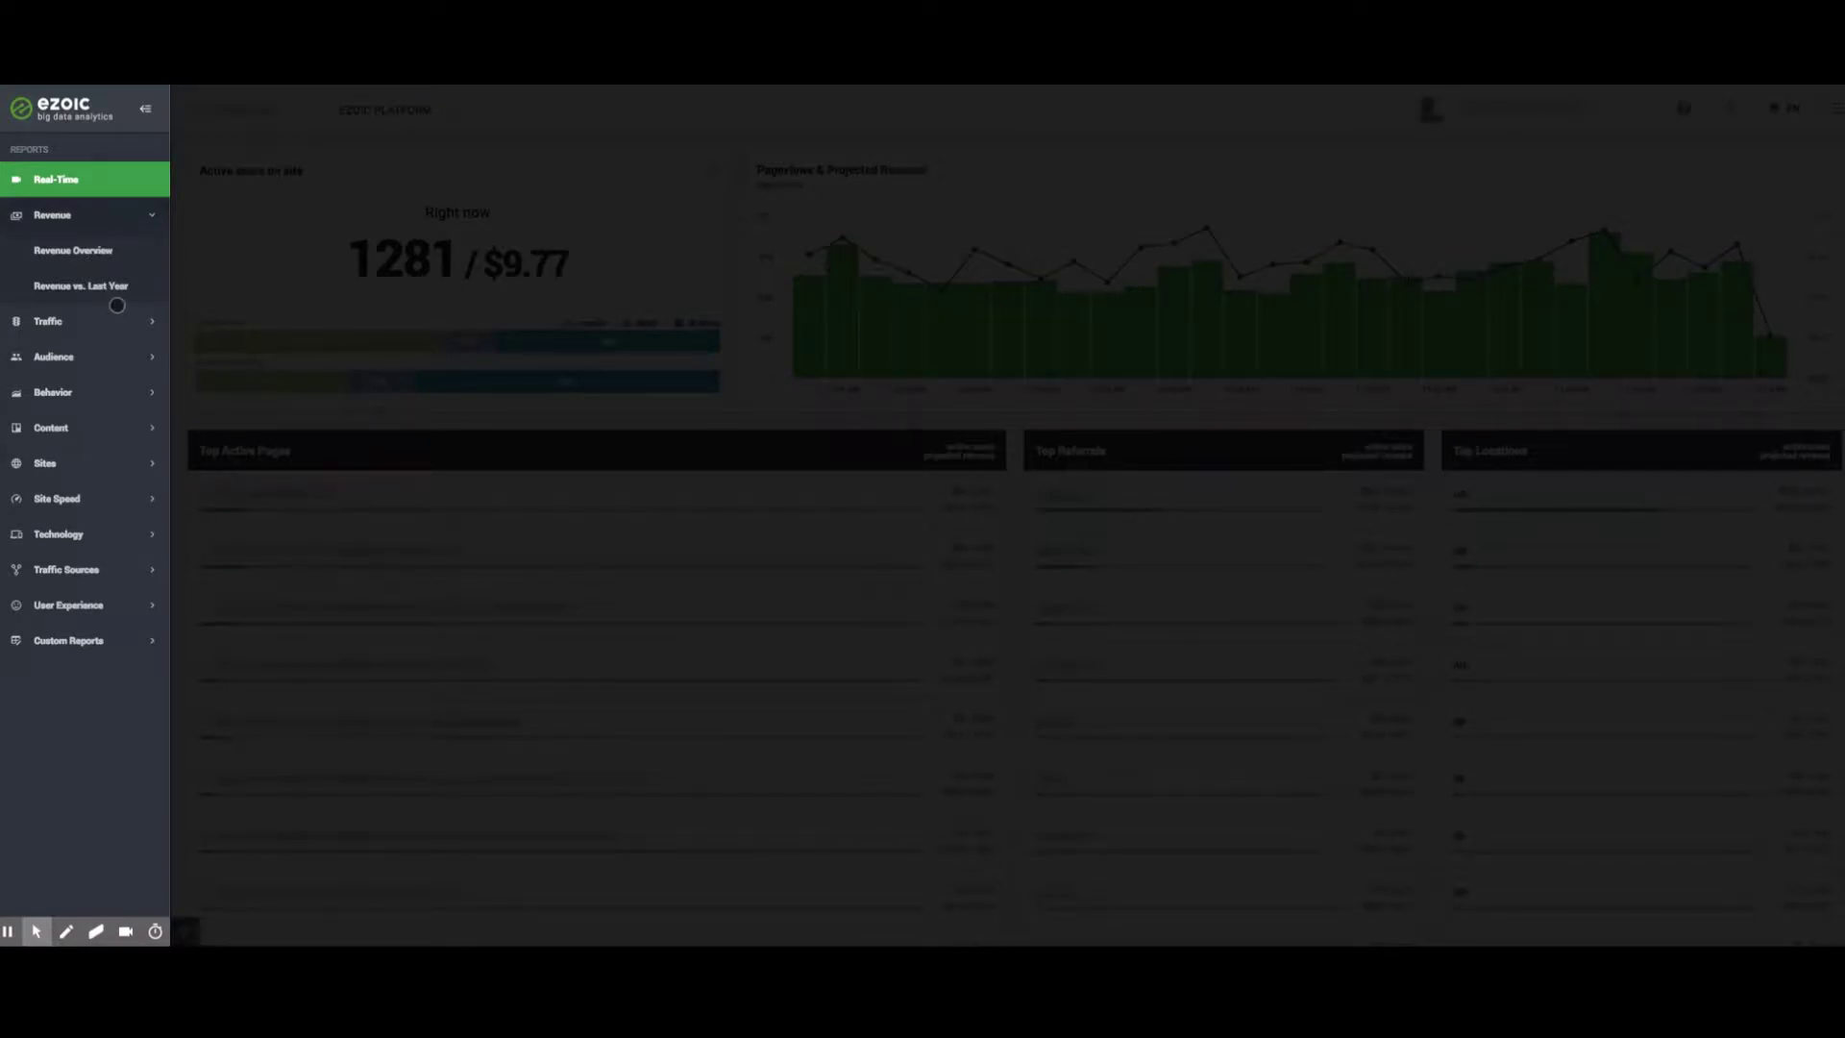
Open Revenue Overview and replace the All Users segment with Desktop Traffic.
{"action": "left_click", "coordinate": [92, 251]}
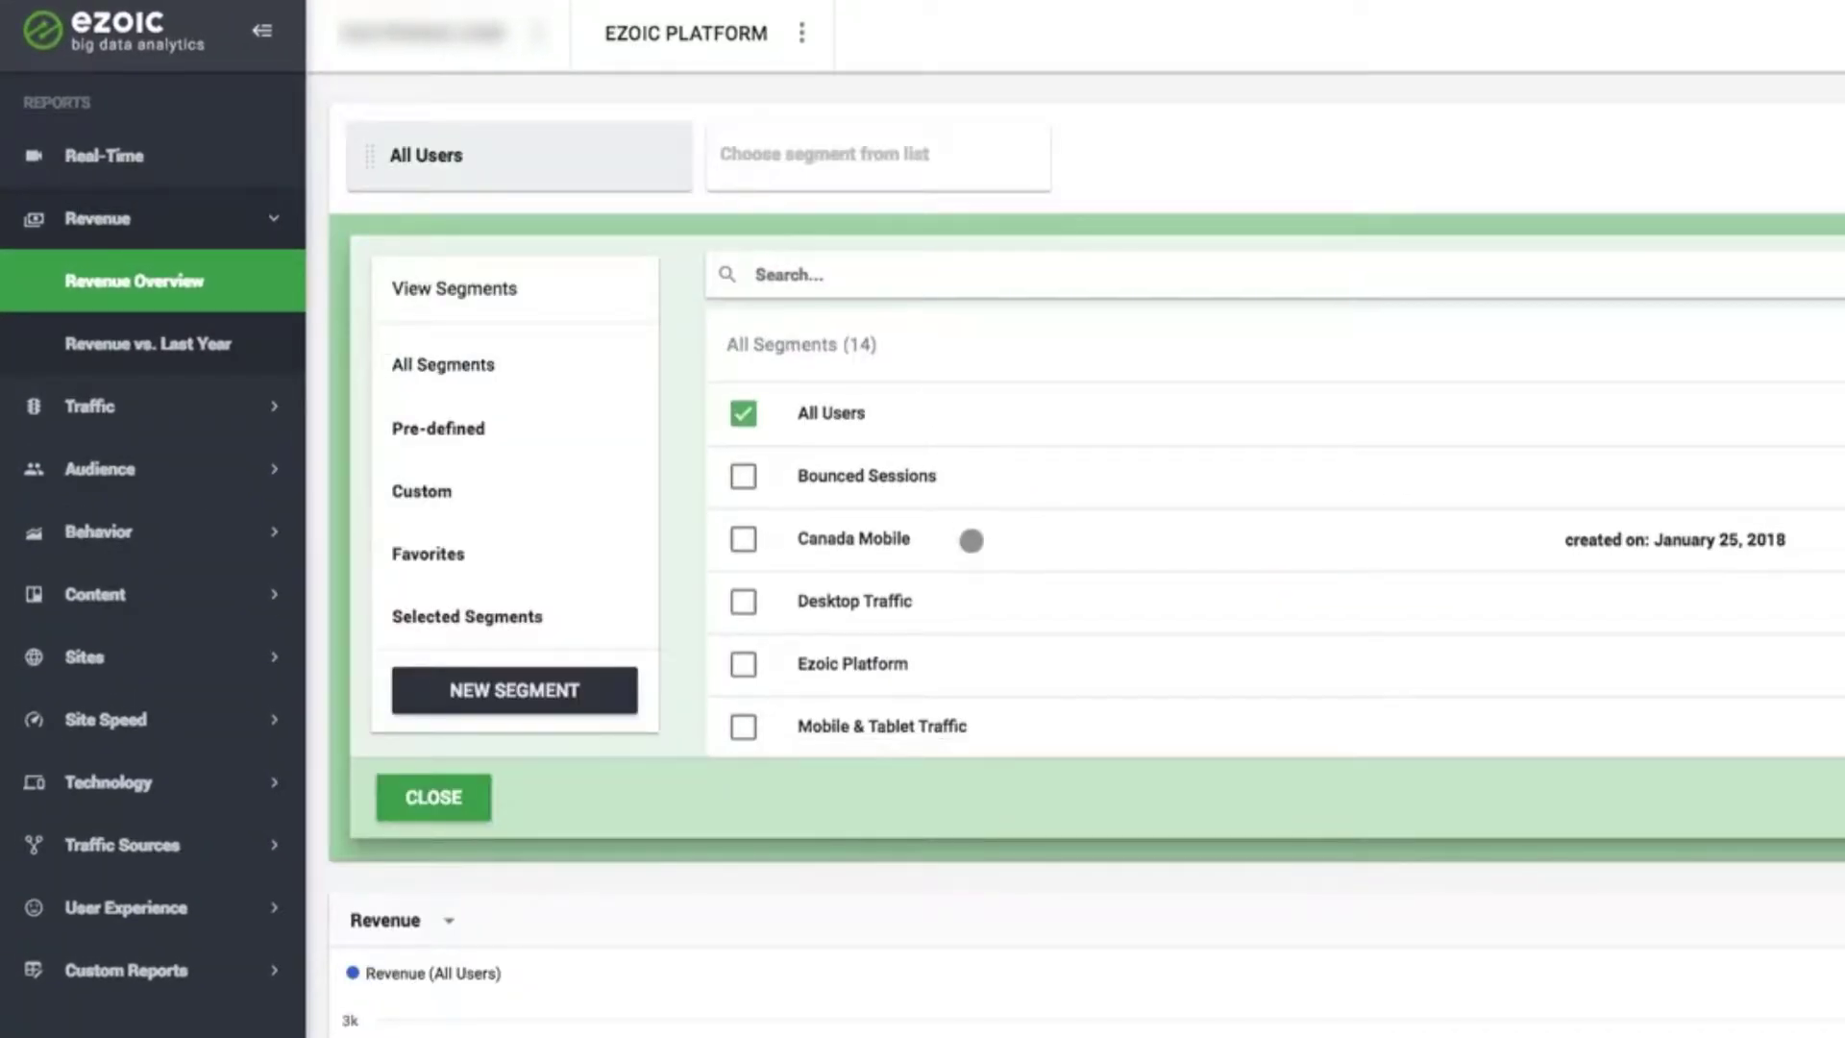
{"action": "scroll", "coordinate": [955, 544], "scroll_direction": "down", "scroll_amount": 1}
{"action": "left_click", "coordinate": [868, 550]}
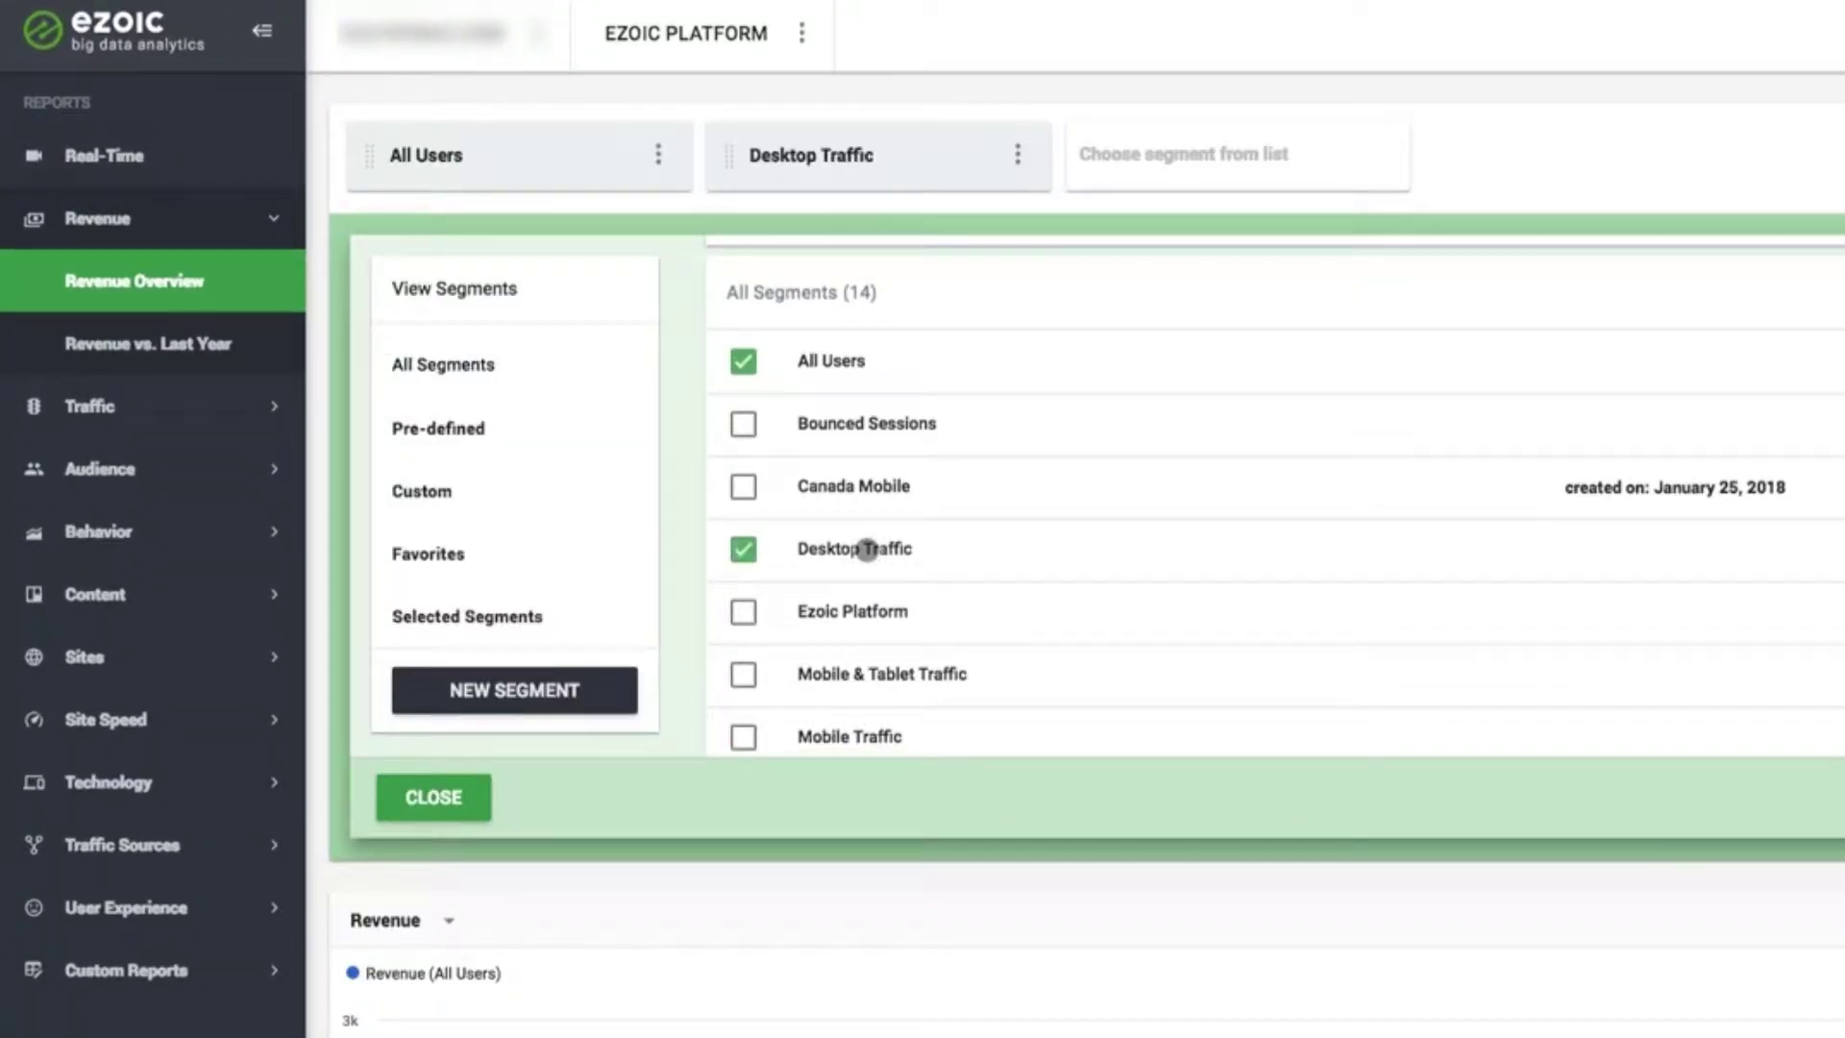
{"action": "left_click", "coordinate": [744, 363]}
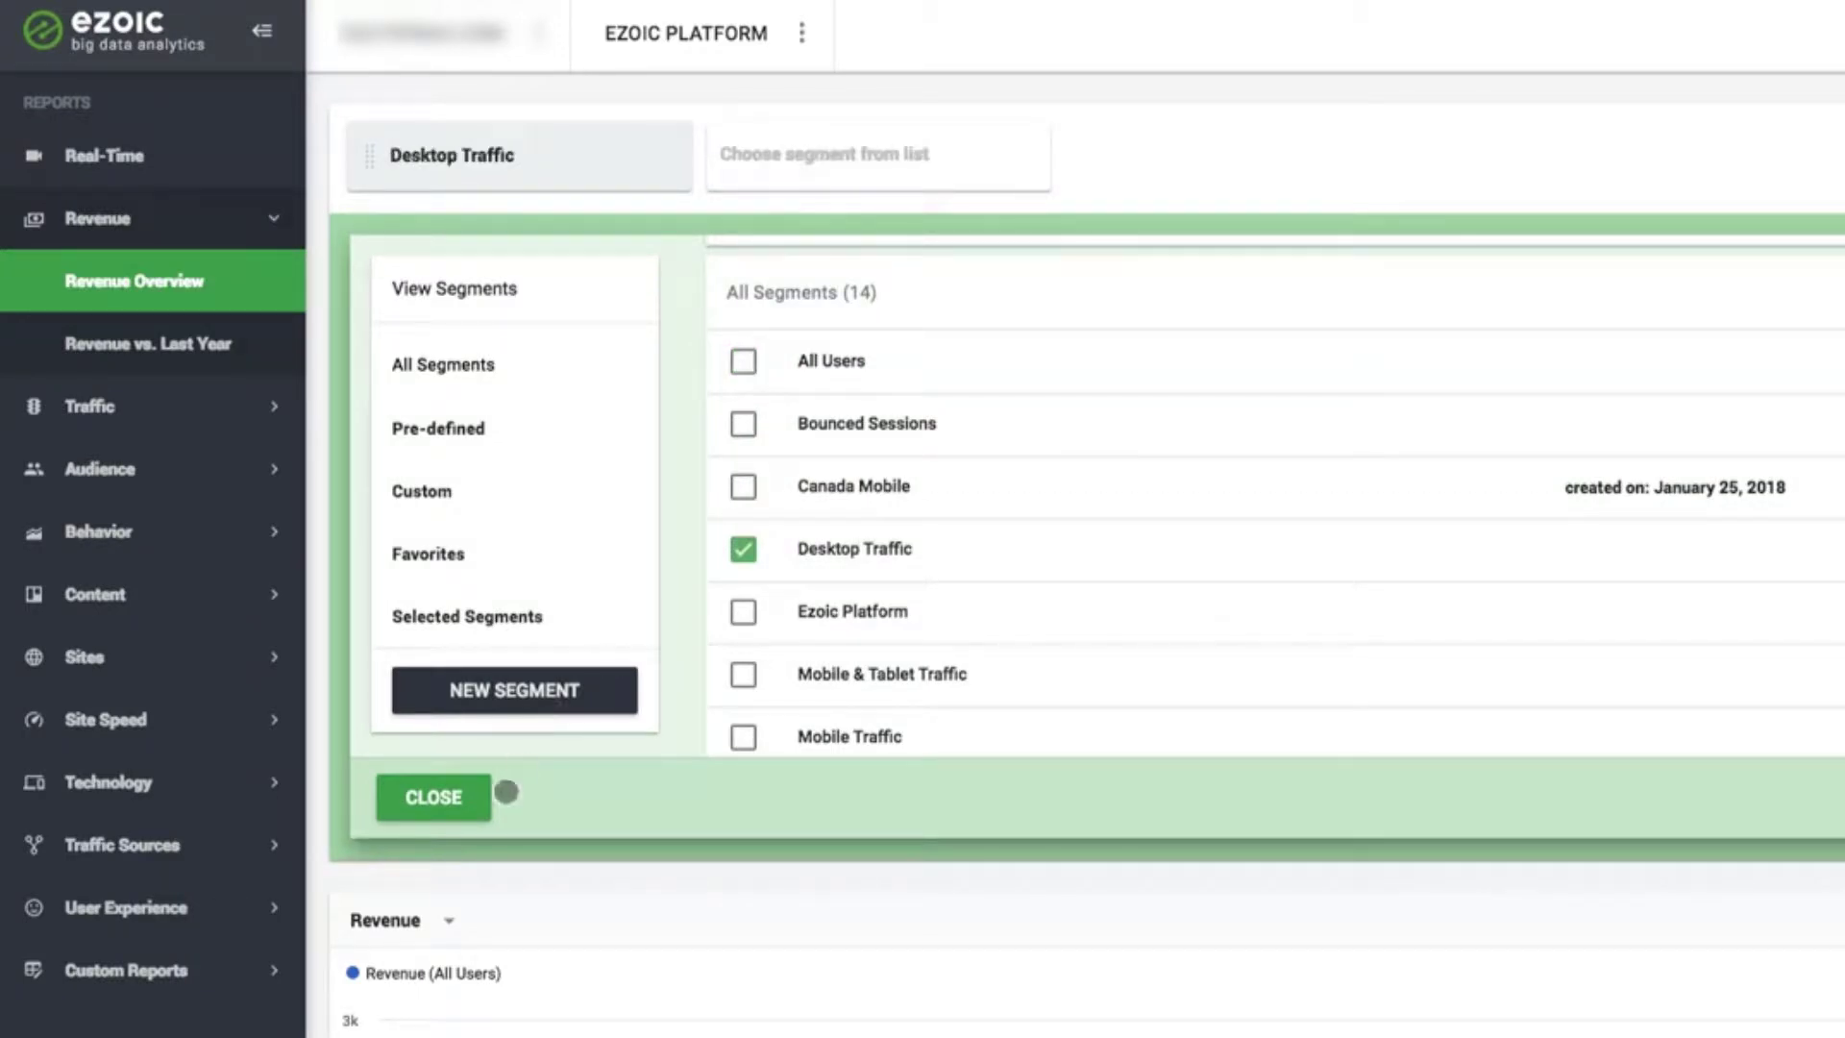
{"action": "left_click", "coordinate": [442, 797]}
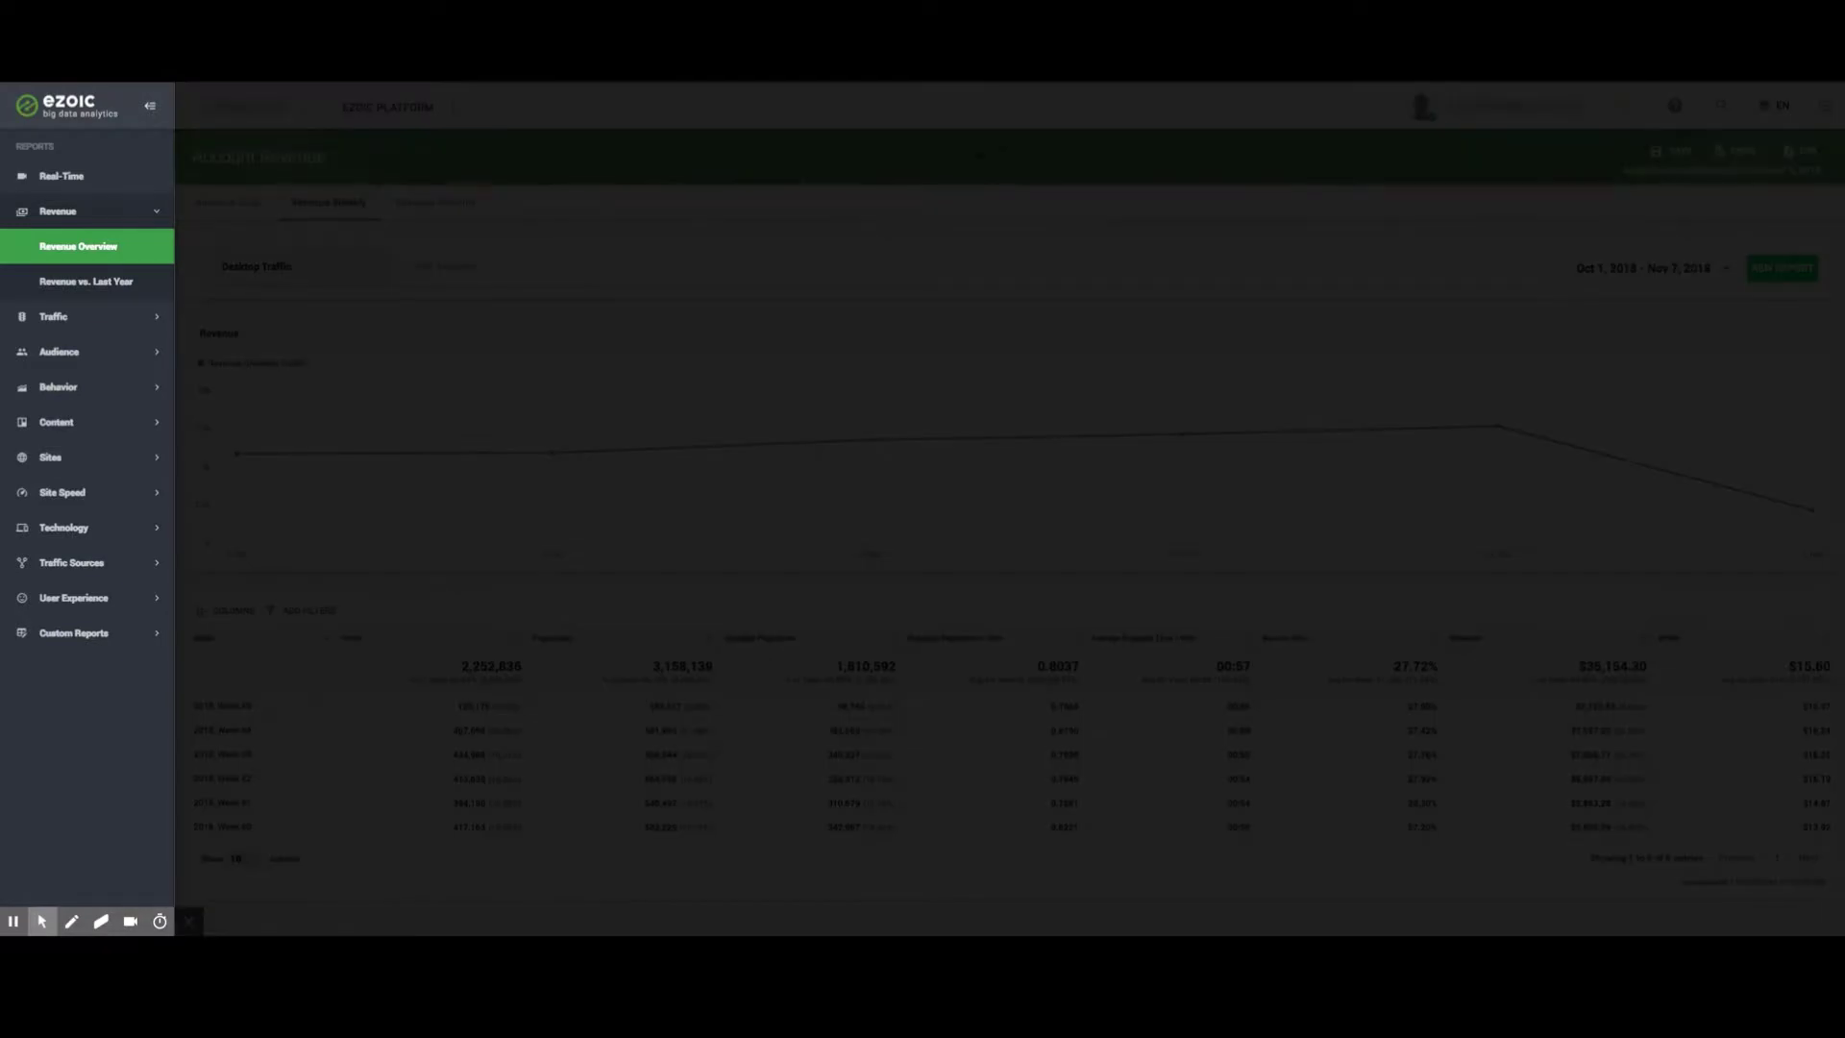
Open Traffic Overview and pick the Ezoic Platform versus Old Site comparison across all platforms.
{"action": "left_click", "coordinate": [101, 320]}
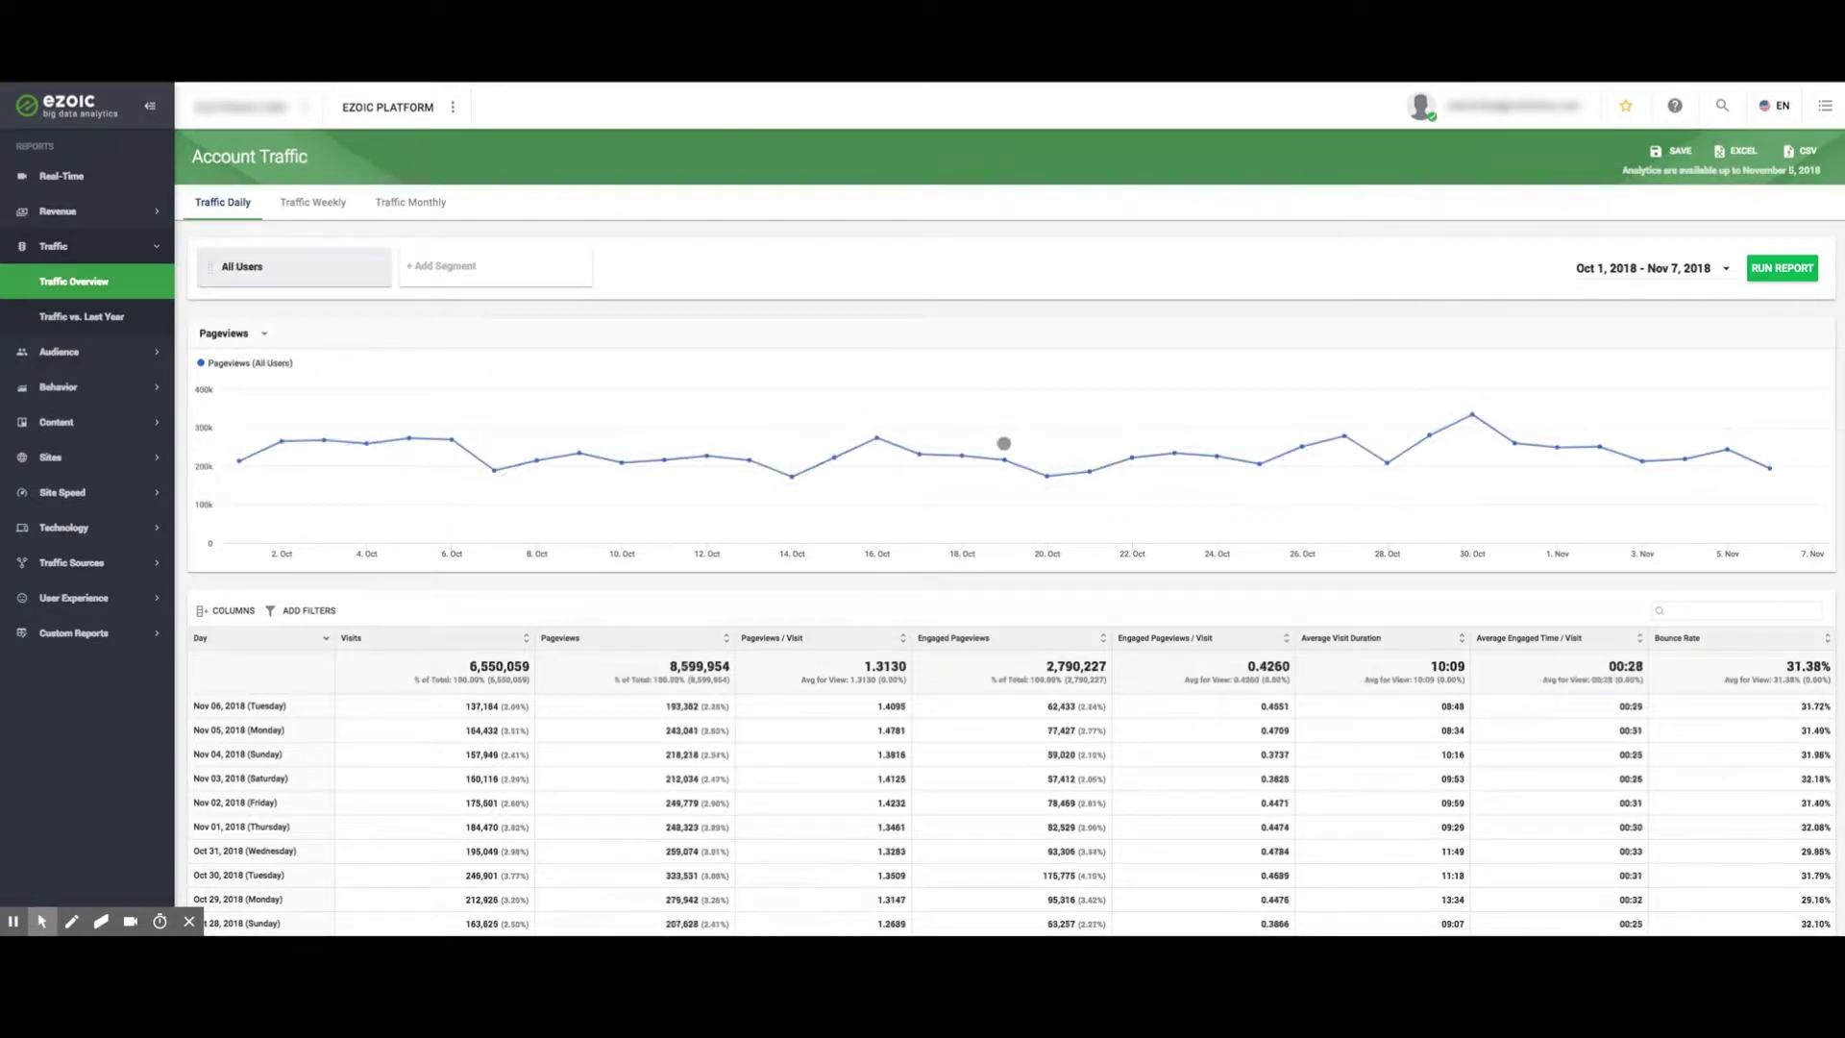
{"action": "left_click", "coordinate": [382, 106]}
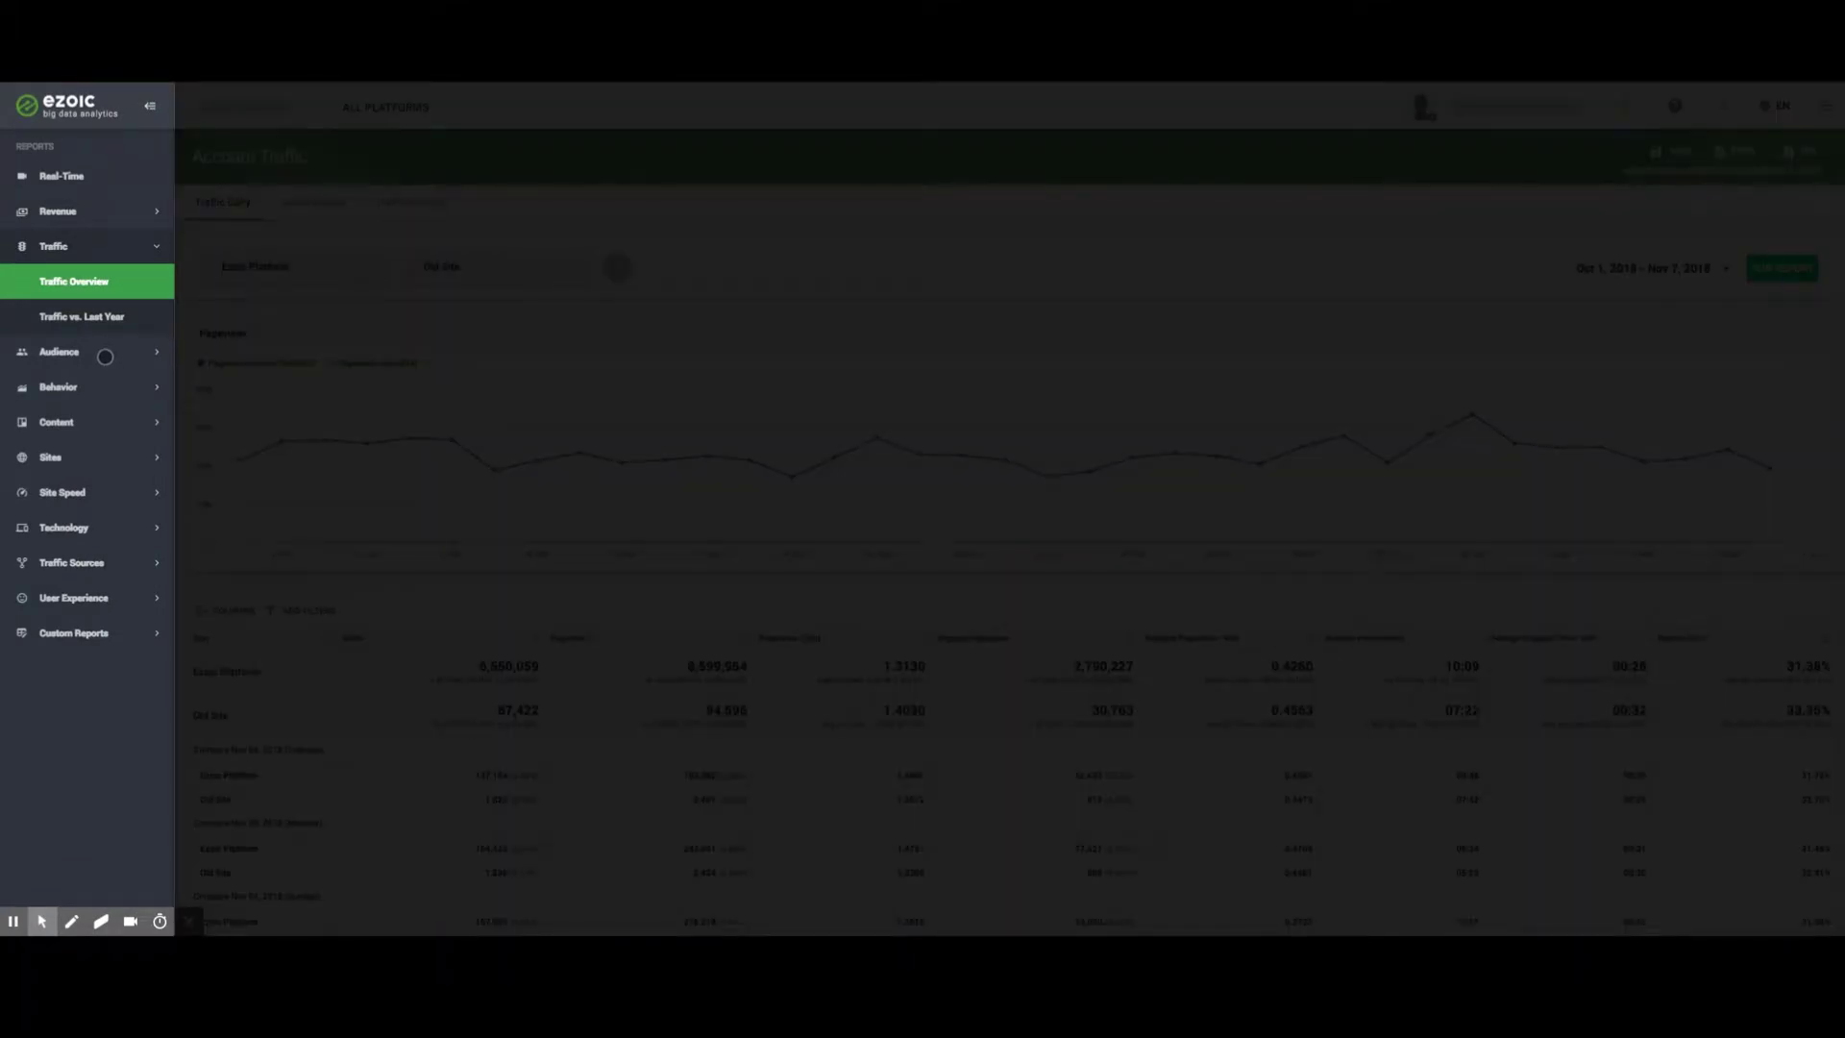
Open Audience > Location, shade the country map by ePMV, and expand Behavior.
{"action": "left_click", "coordinate": [105, 356]}
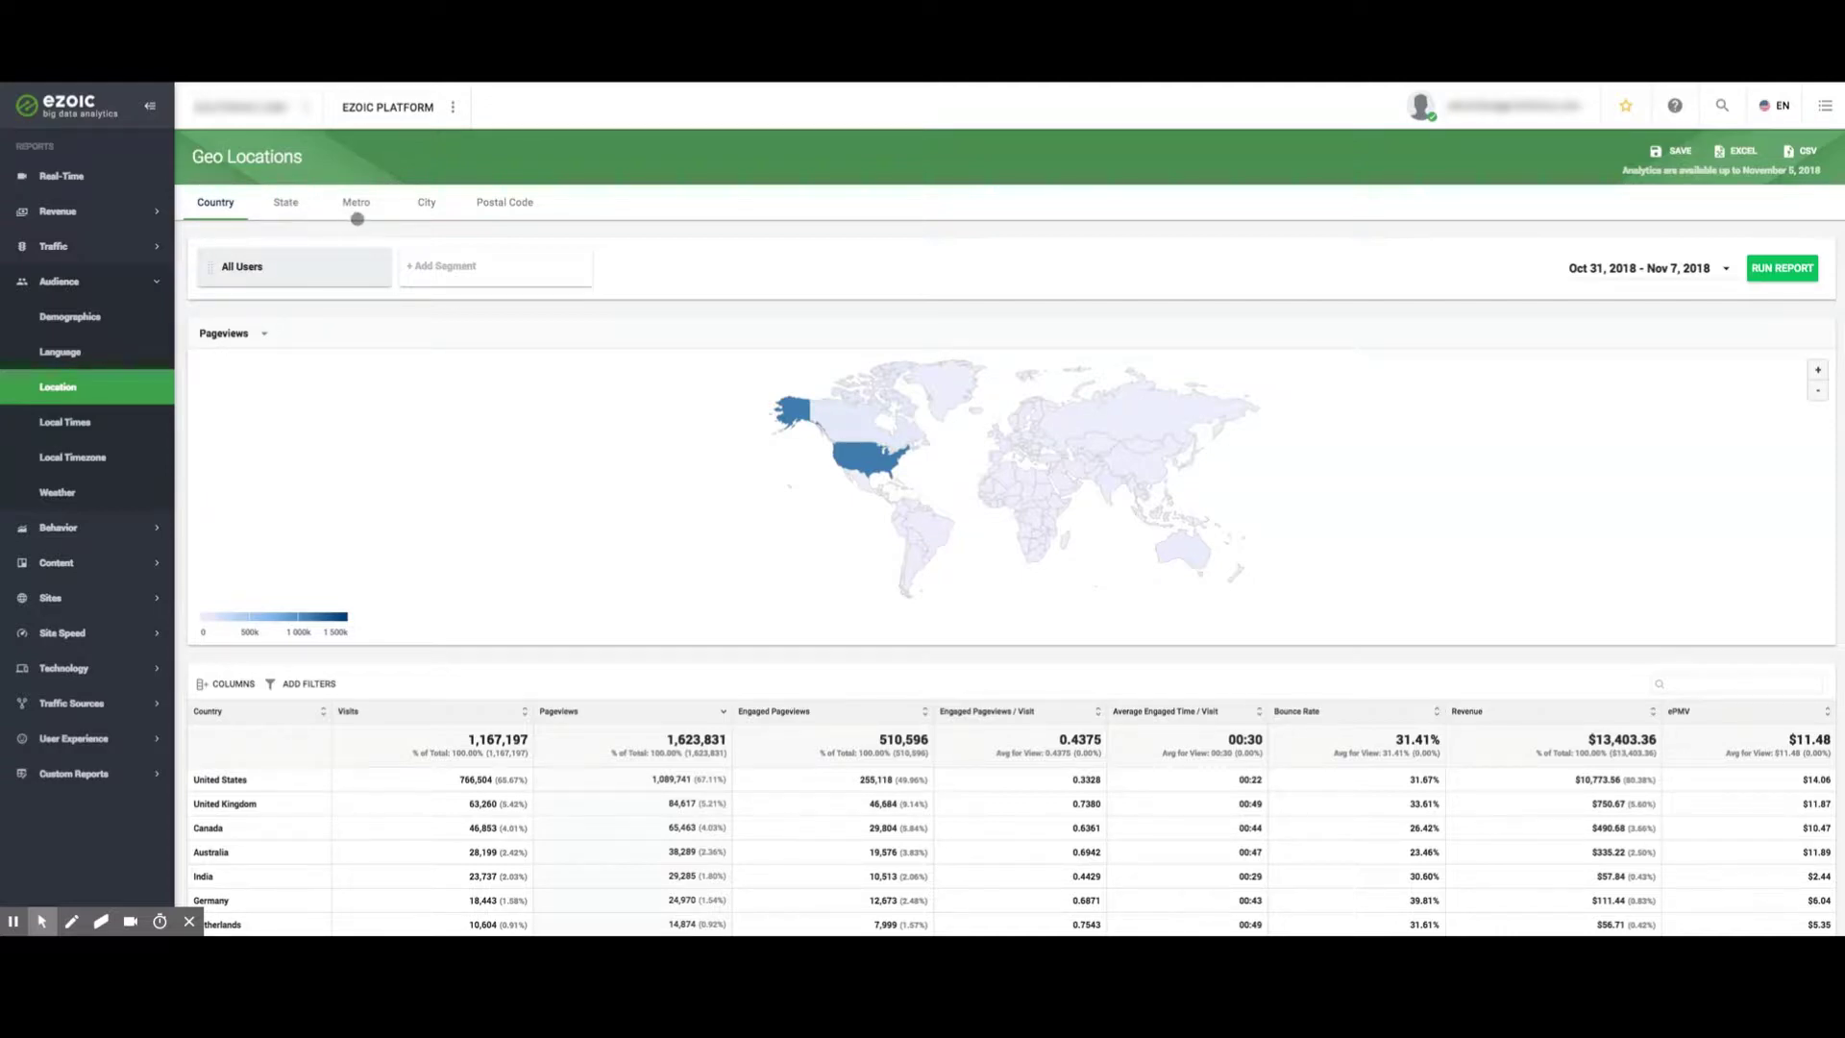
{"action": "mouse_move", "coordinate": [94, 535]}
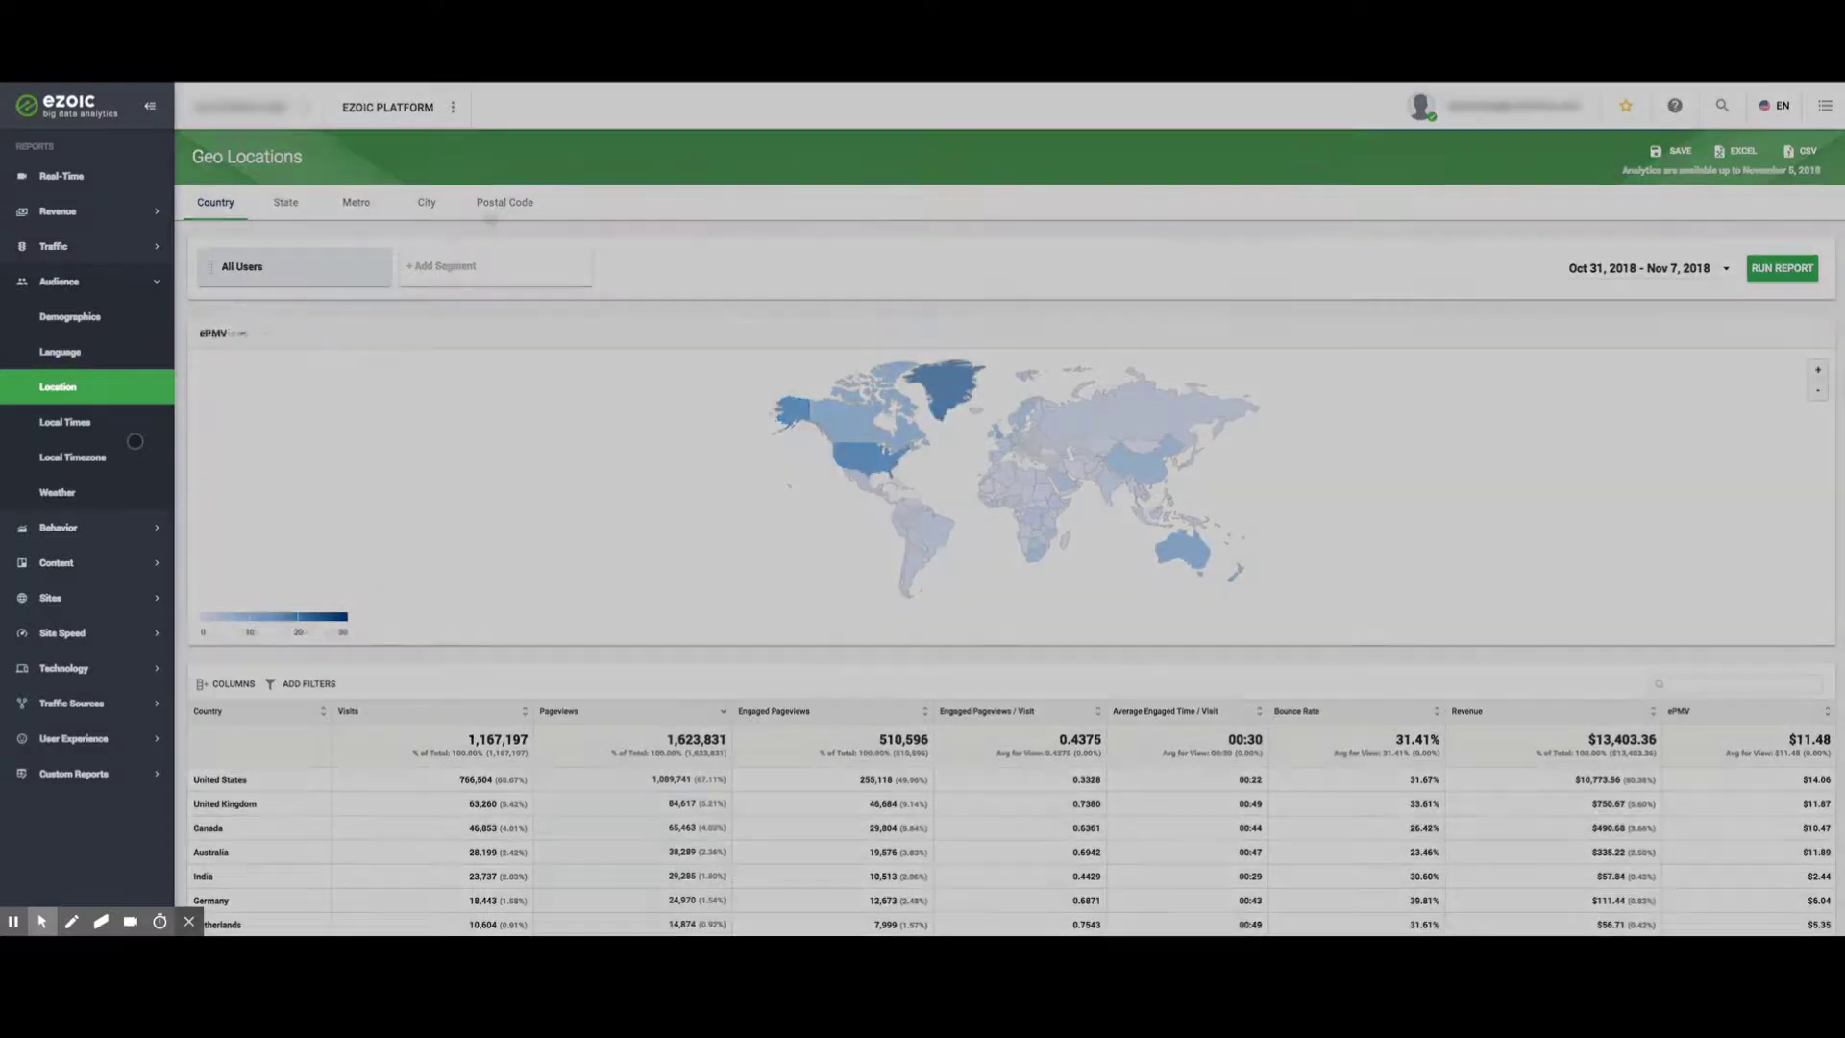
{"action": "left_click", "coordinate": [94, 533]}
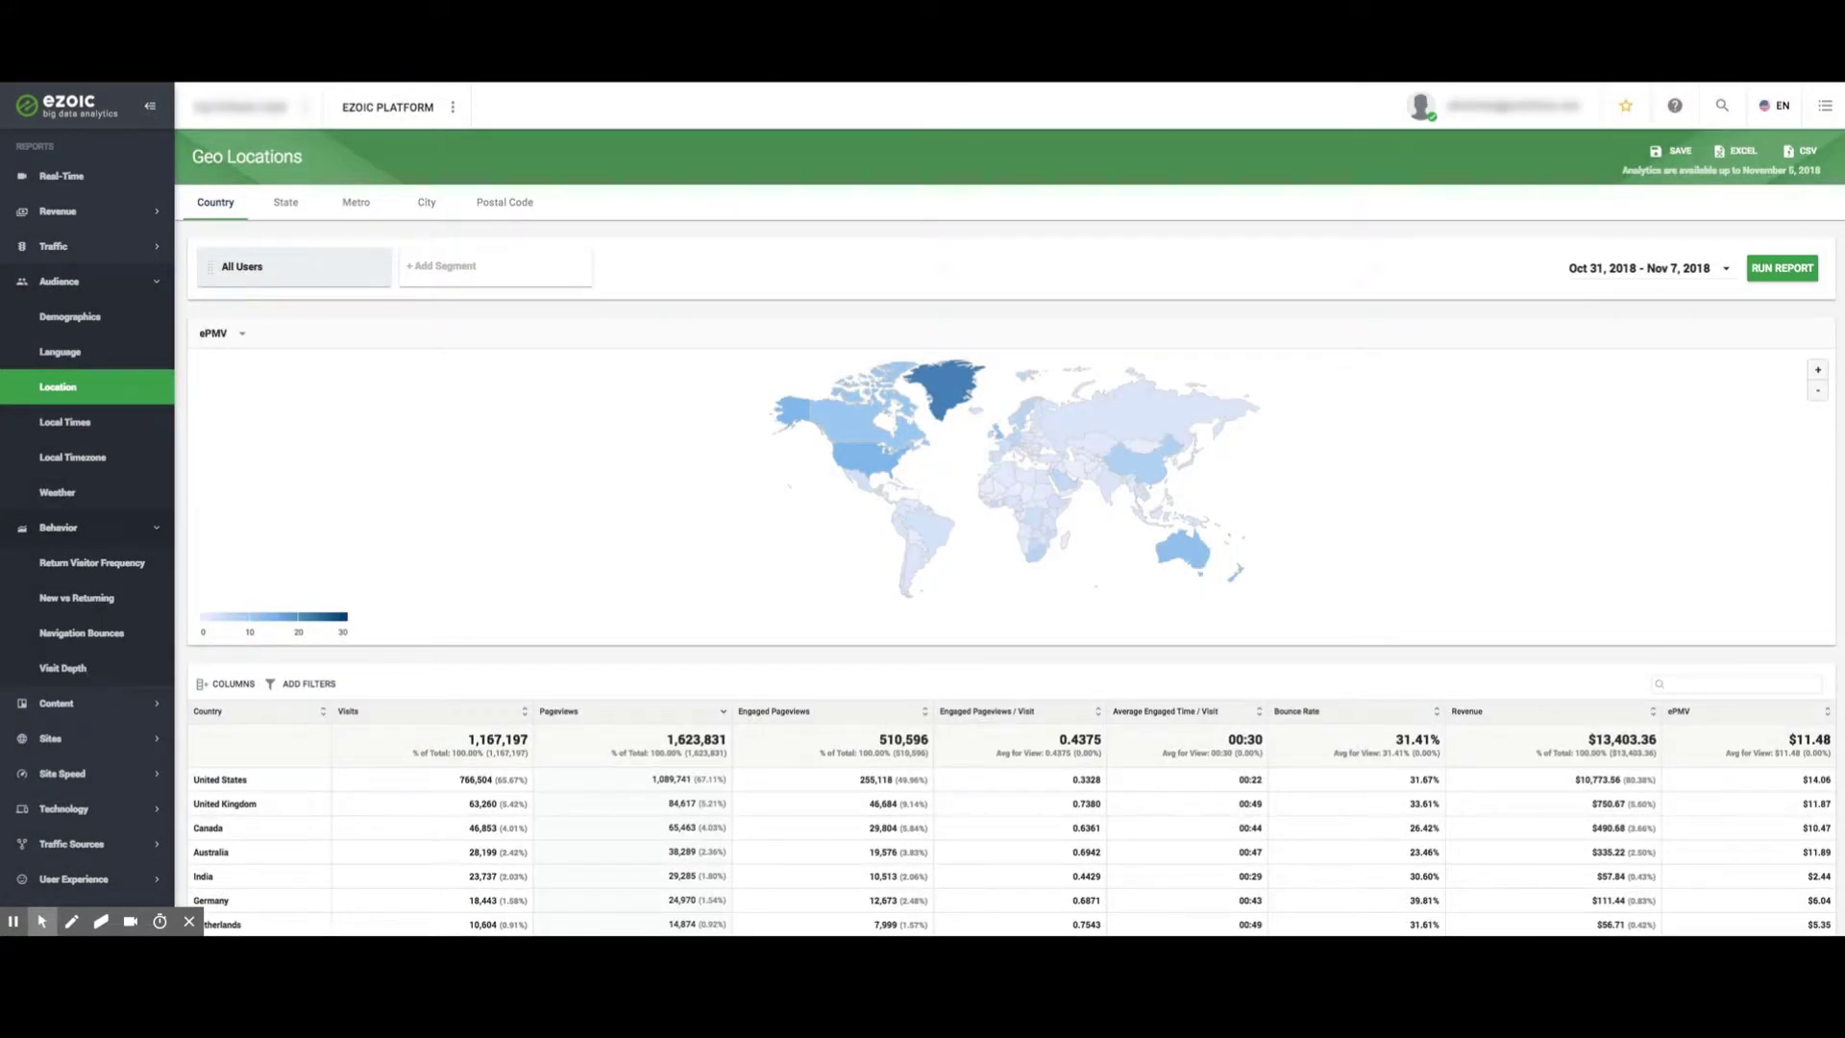
Review New vs Returning, then chart ePMV on Landing Pages and start a table filter.
{"action": "left_click", "coordinate": [84, 593]}
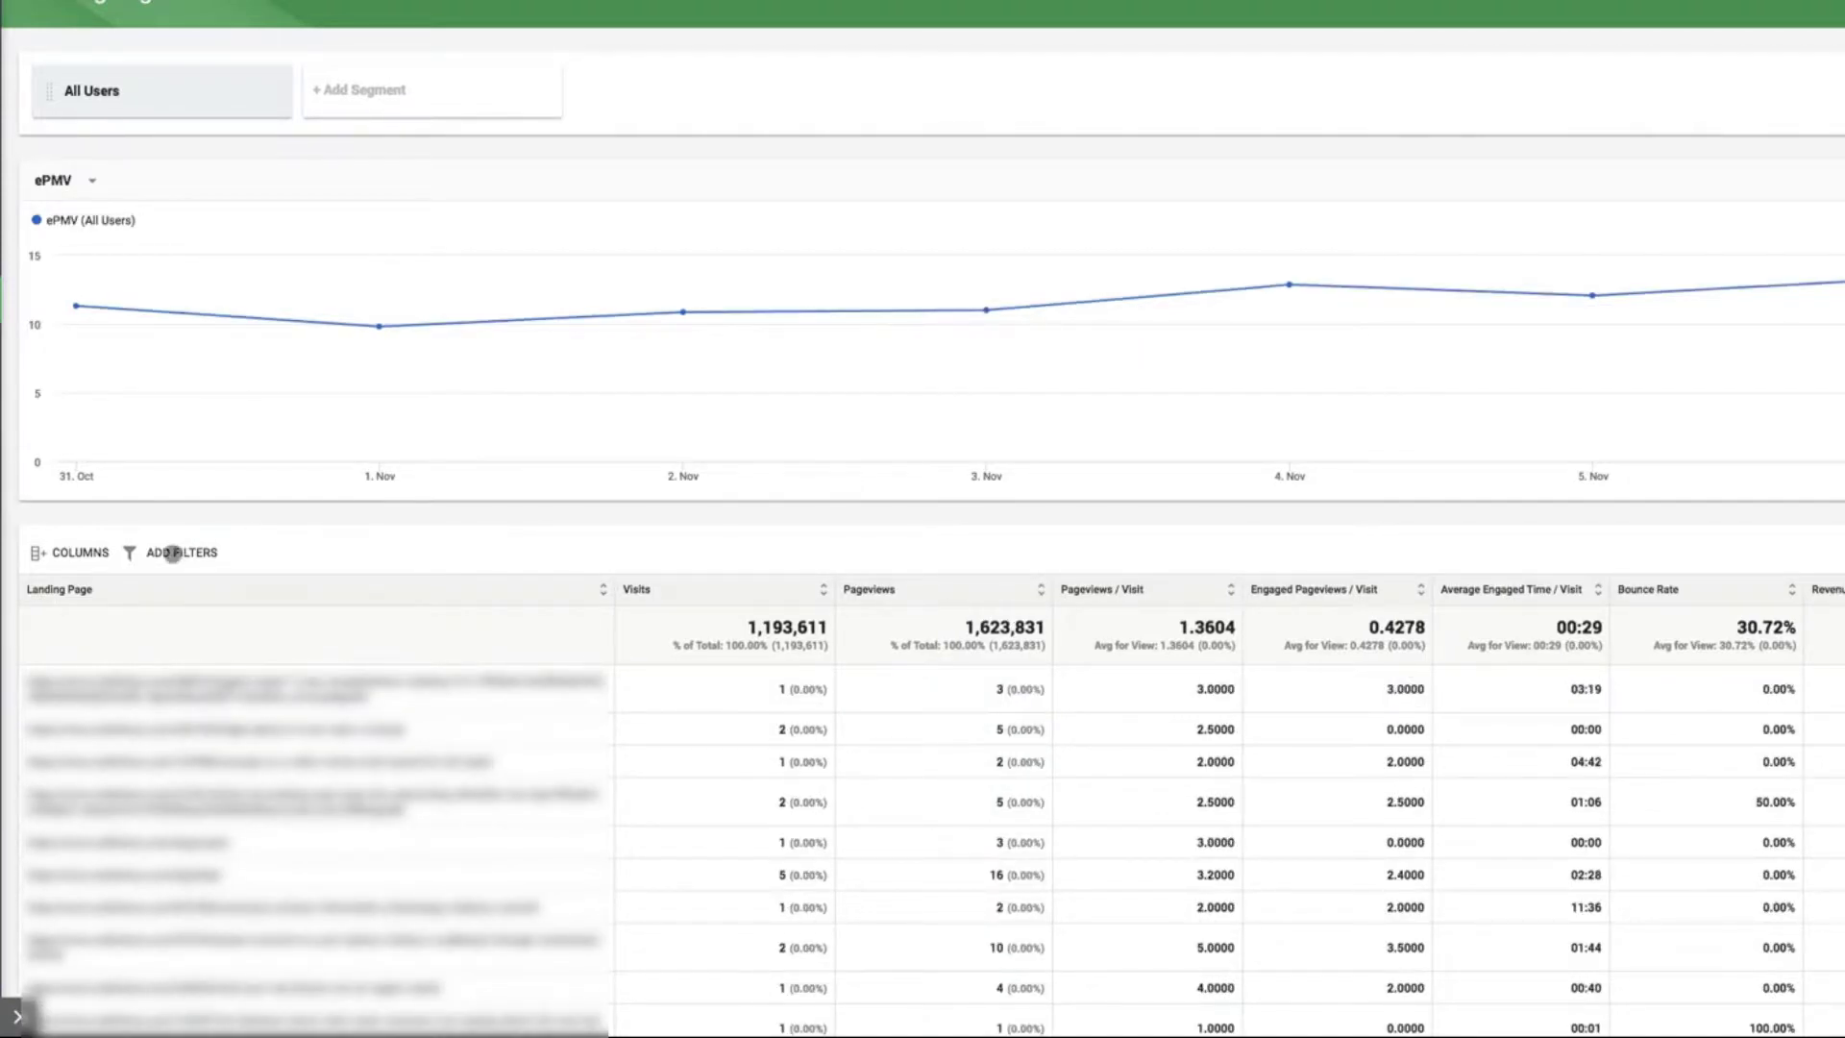
{"action": "left_click", "coordinate": [172, 553]}
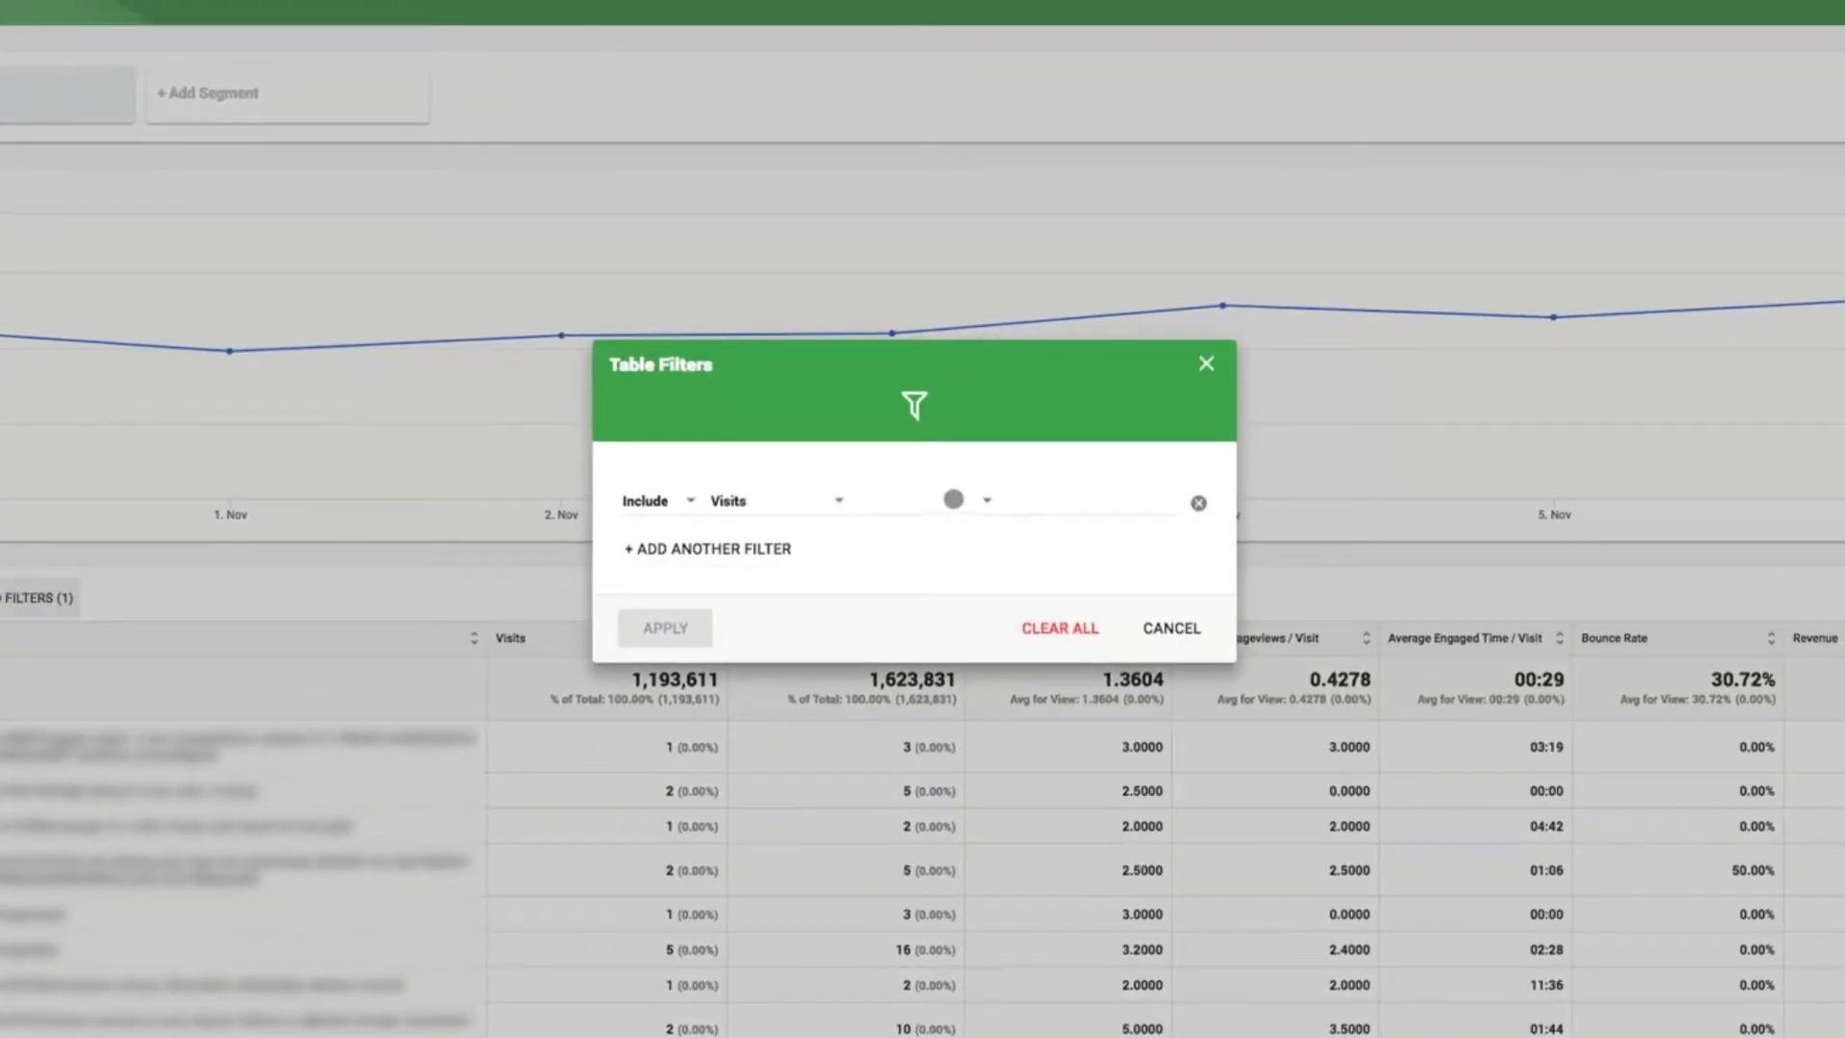
{"action": "left_click", "coordinate": [964, 500]}
{"action": "left_click", "coordinate": [968, 504]}
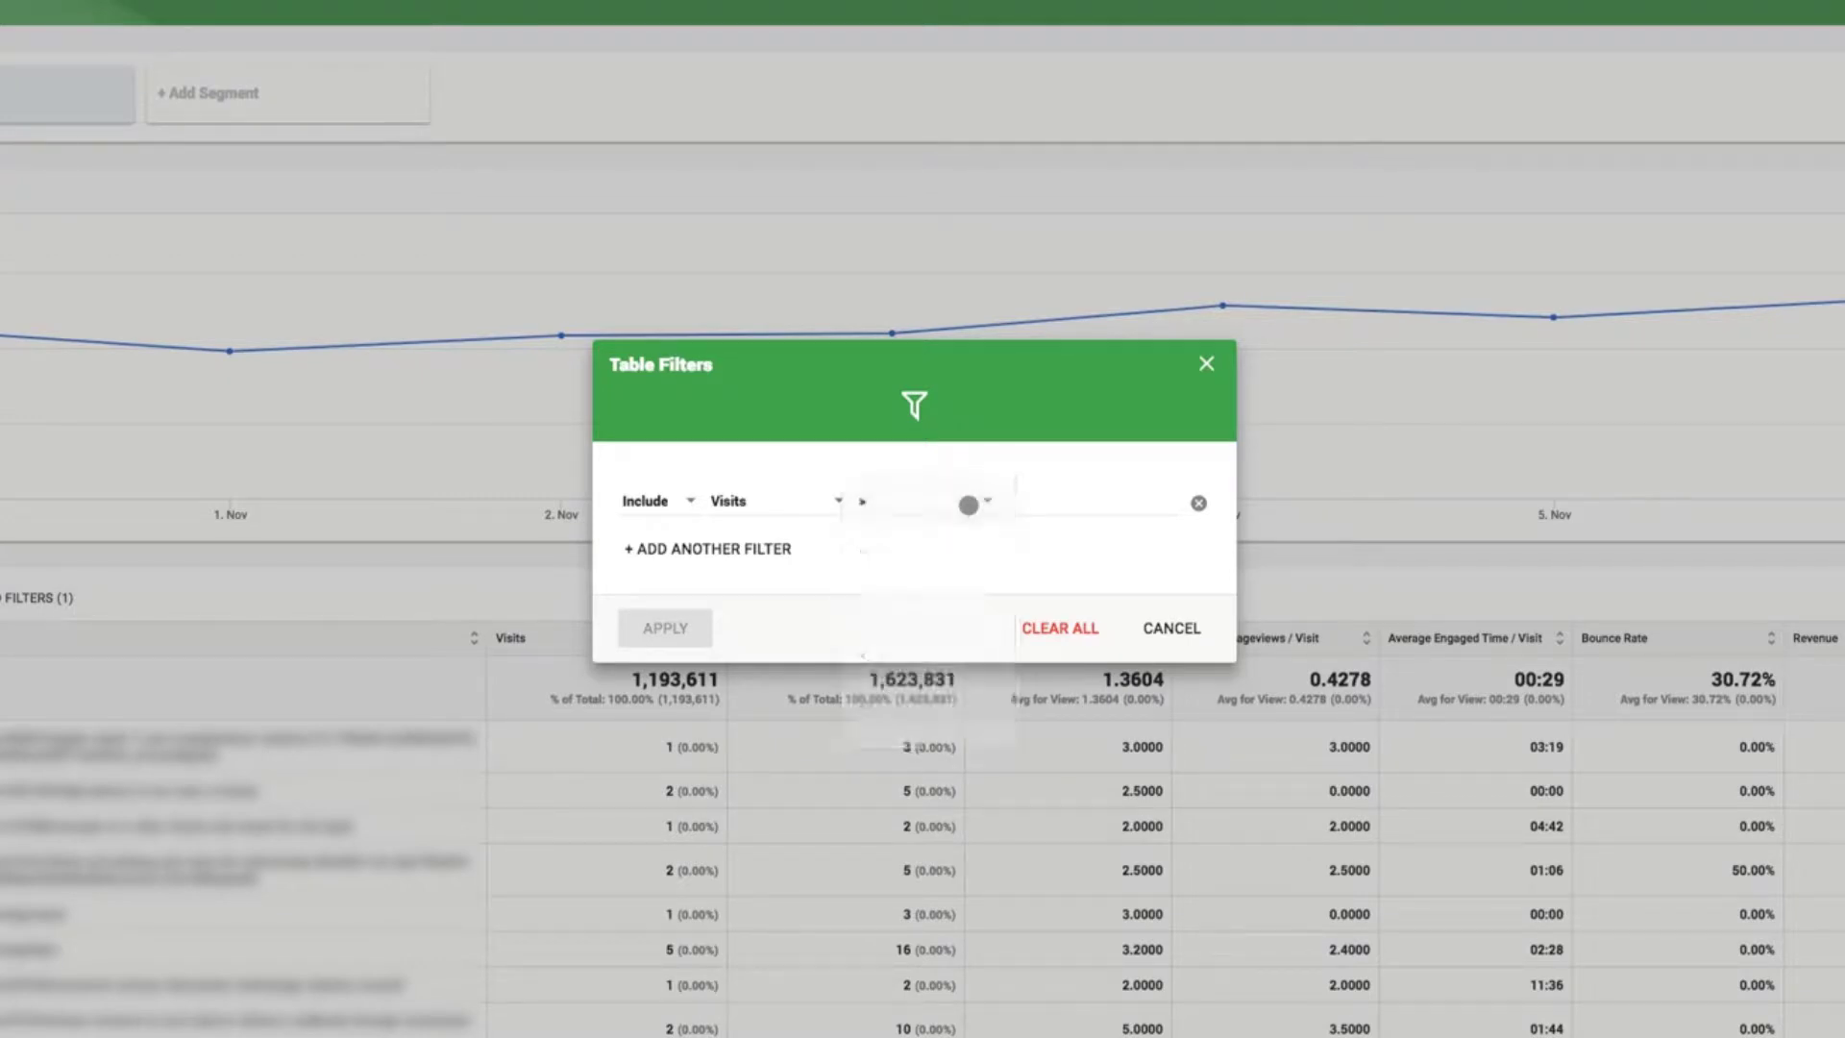
{"action": "left_click", "coordinate": [1096, 504]}
{"action": "type", "text": "1"}
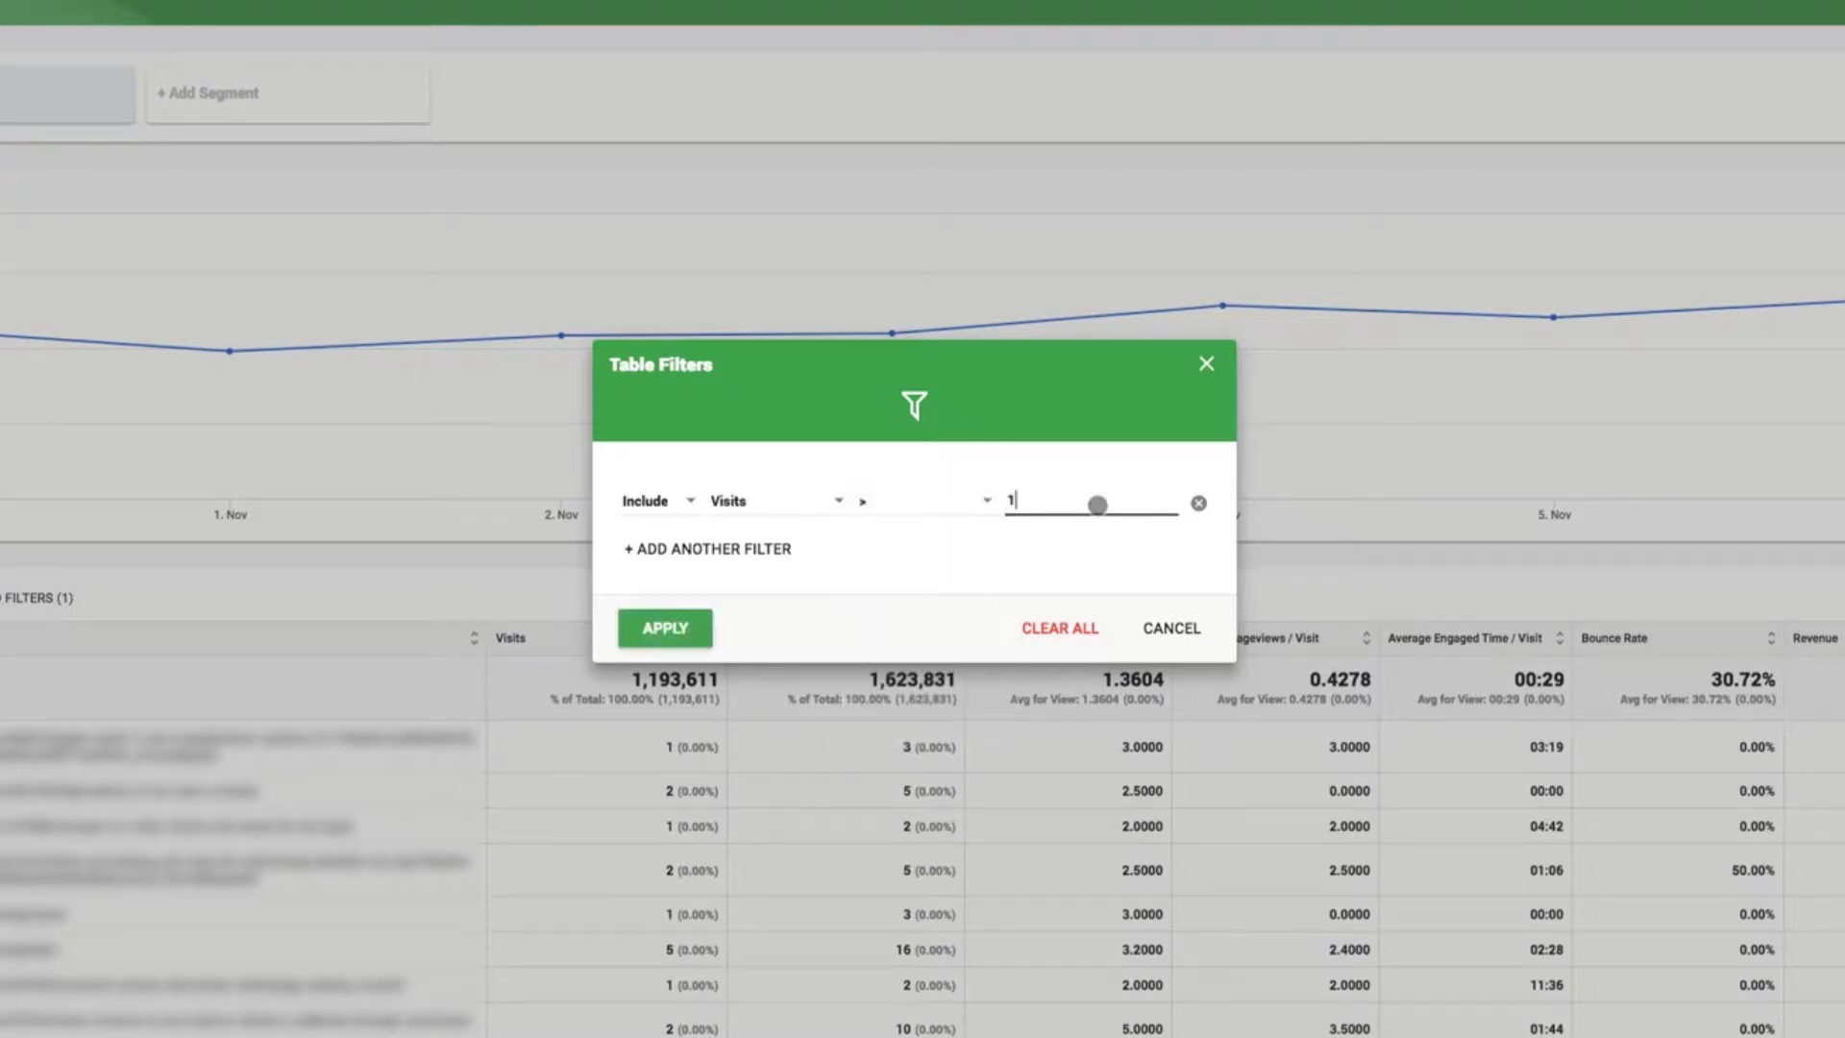
{"action": "type", "text": "000"}
{"action": "left_click", "coordinate": [653, 624]}
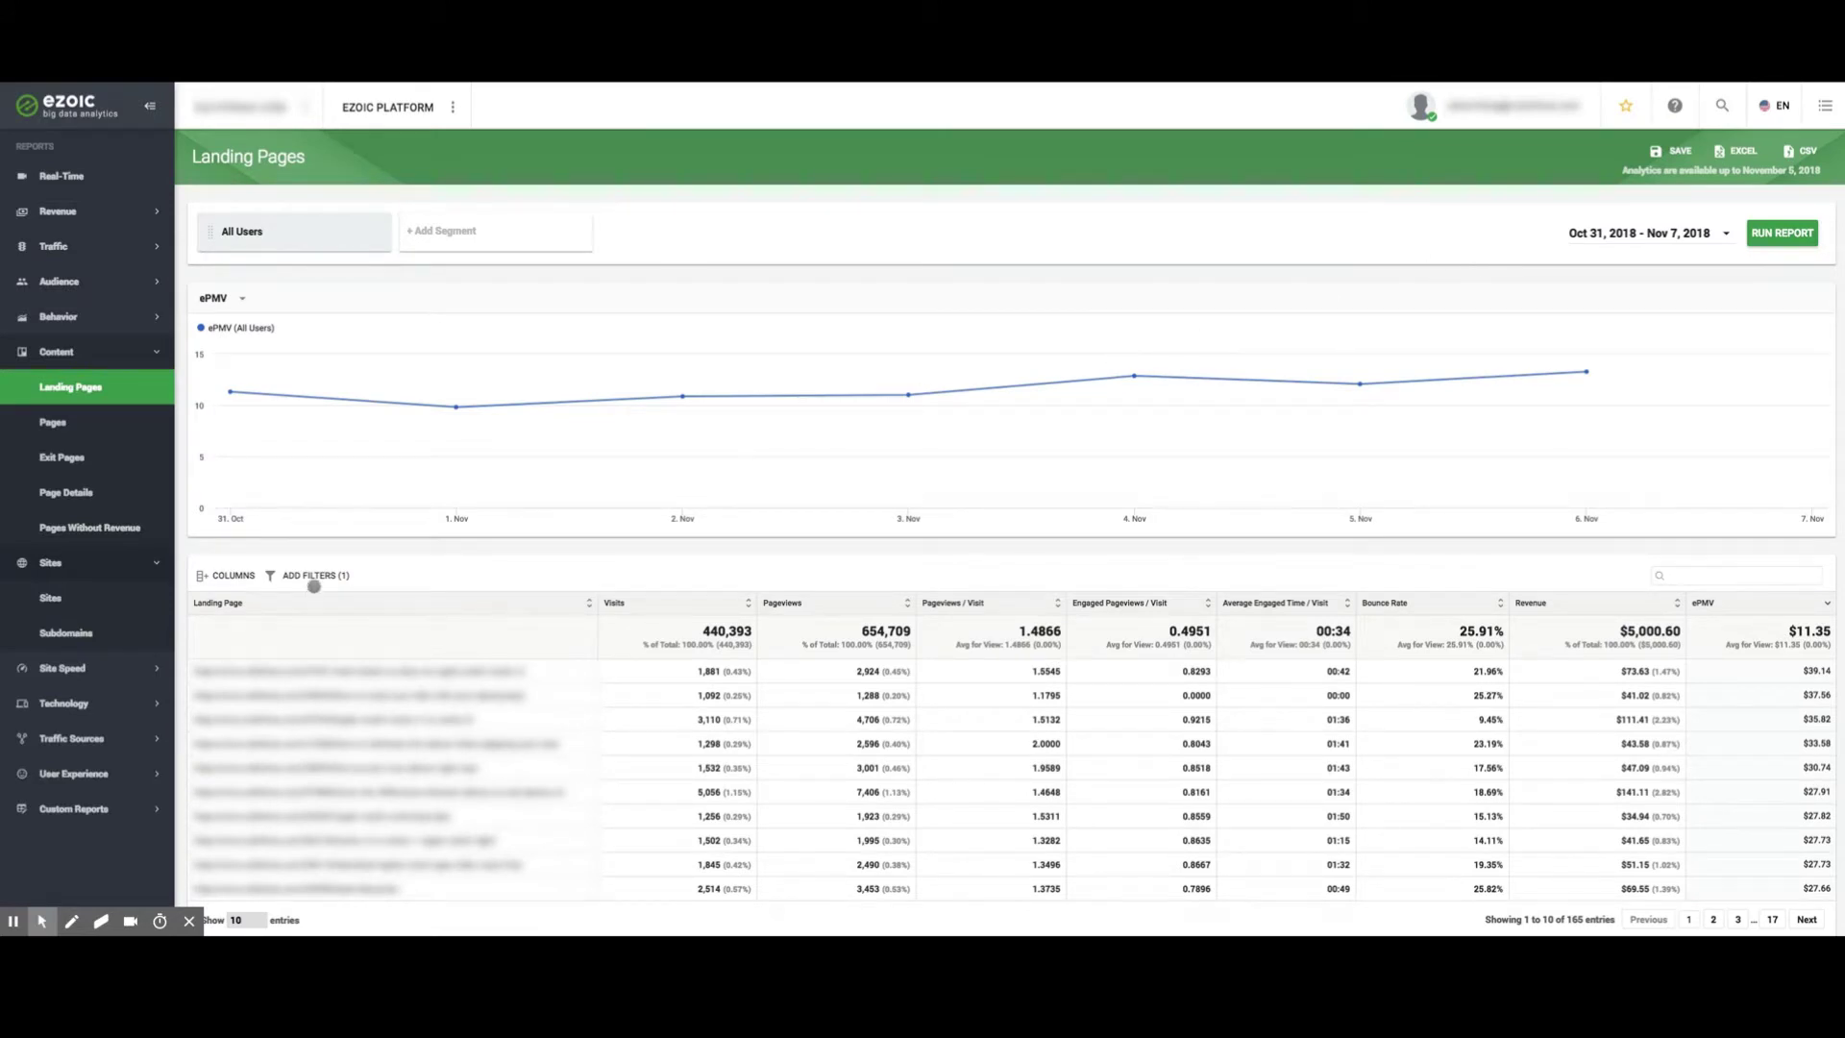
{"action": "left_click", "coordinate": [313, 576]}
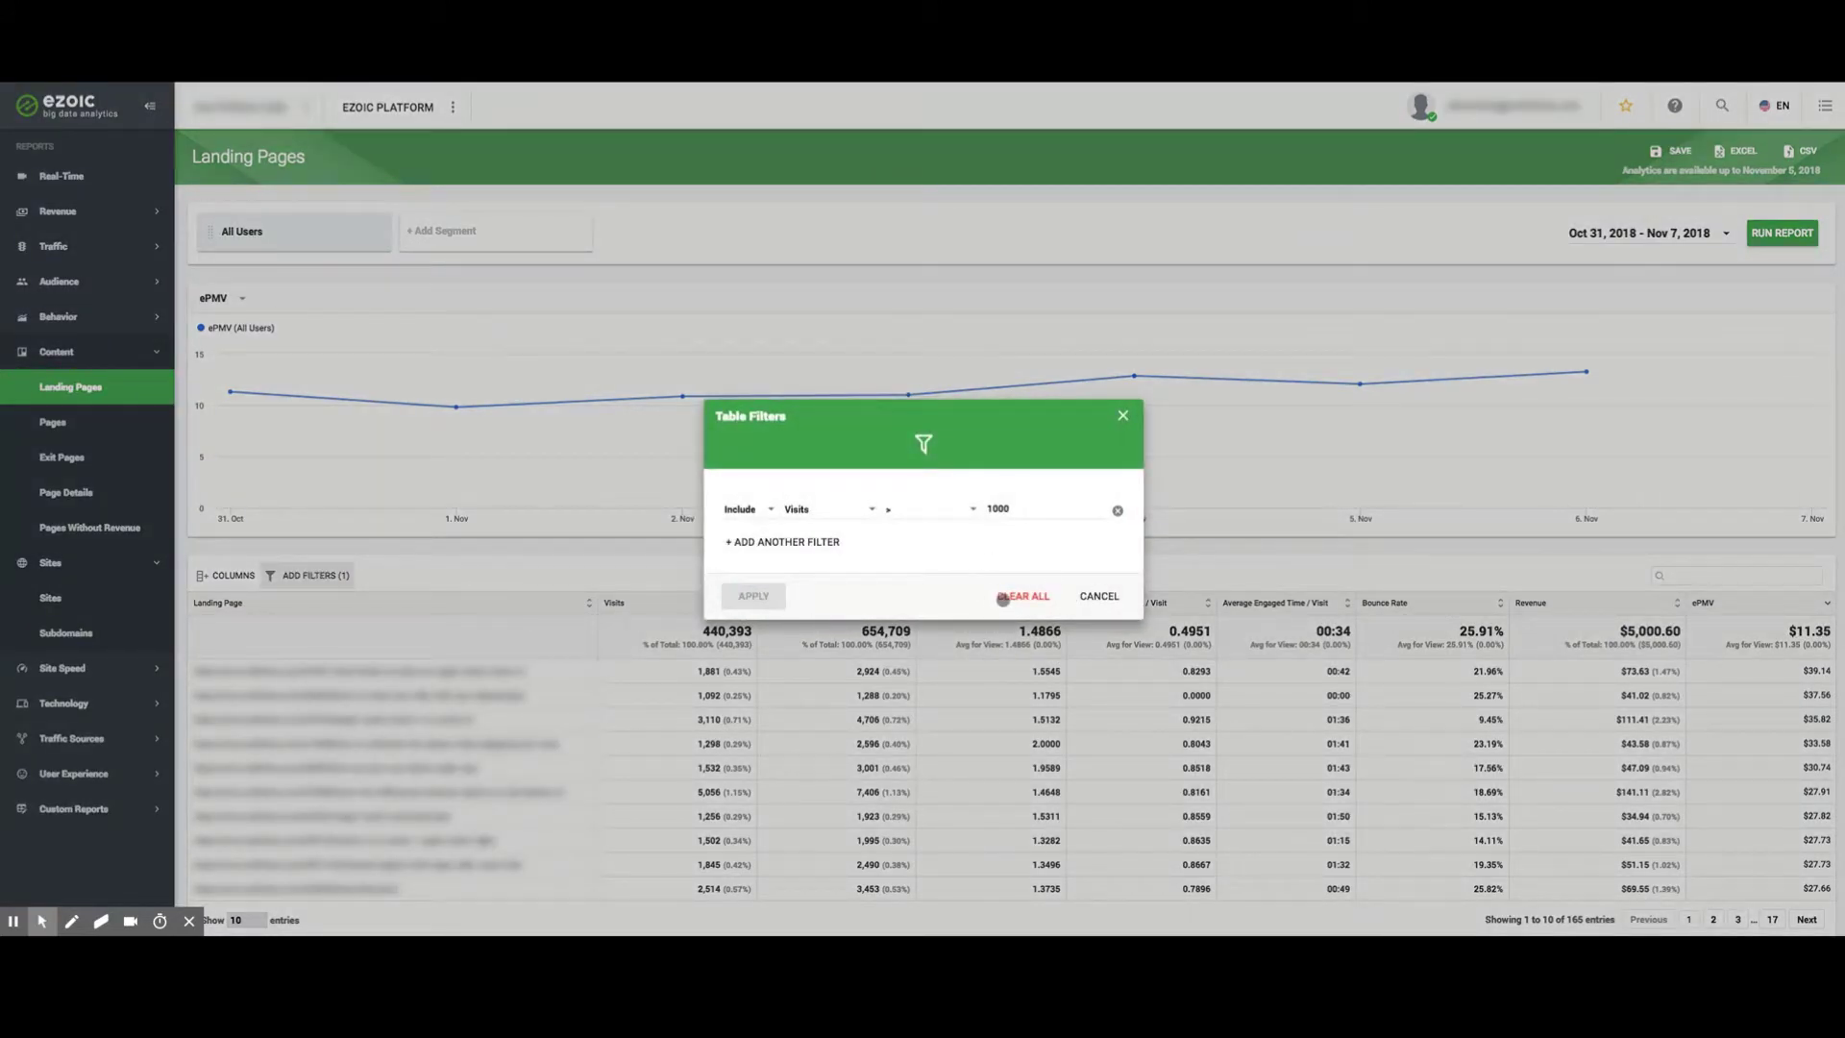
{"action": "left_click", "coordinate": [1009, 596]}
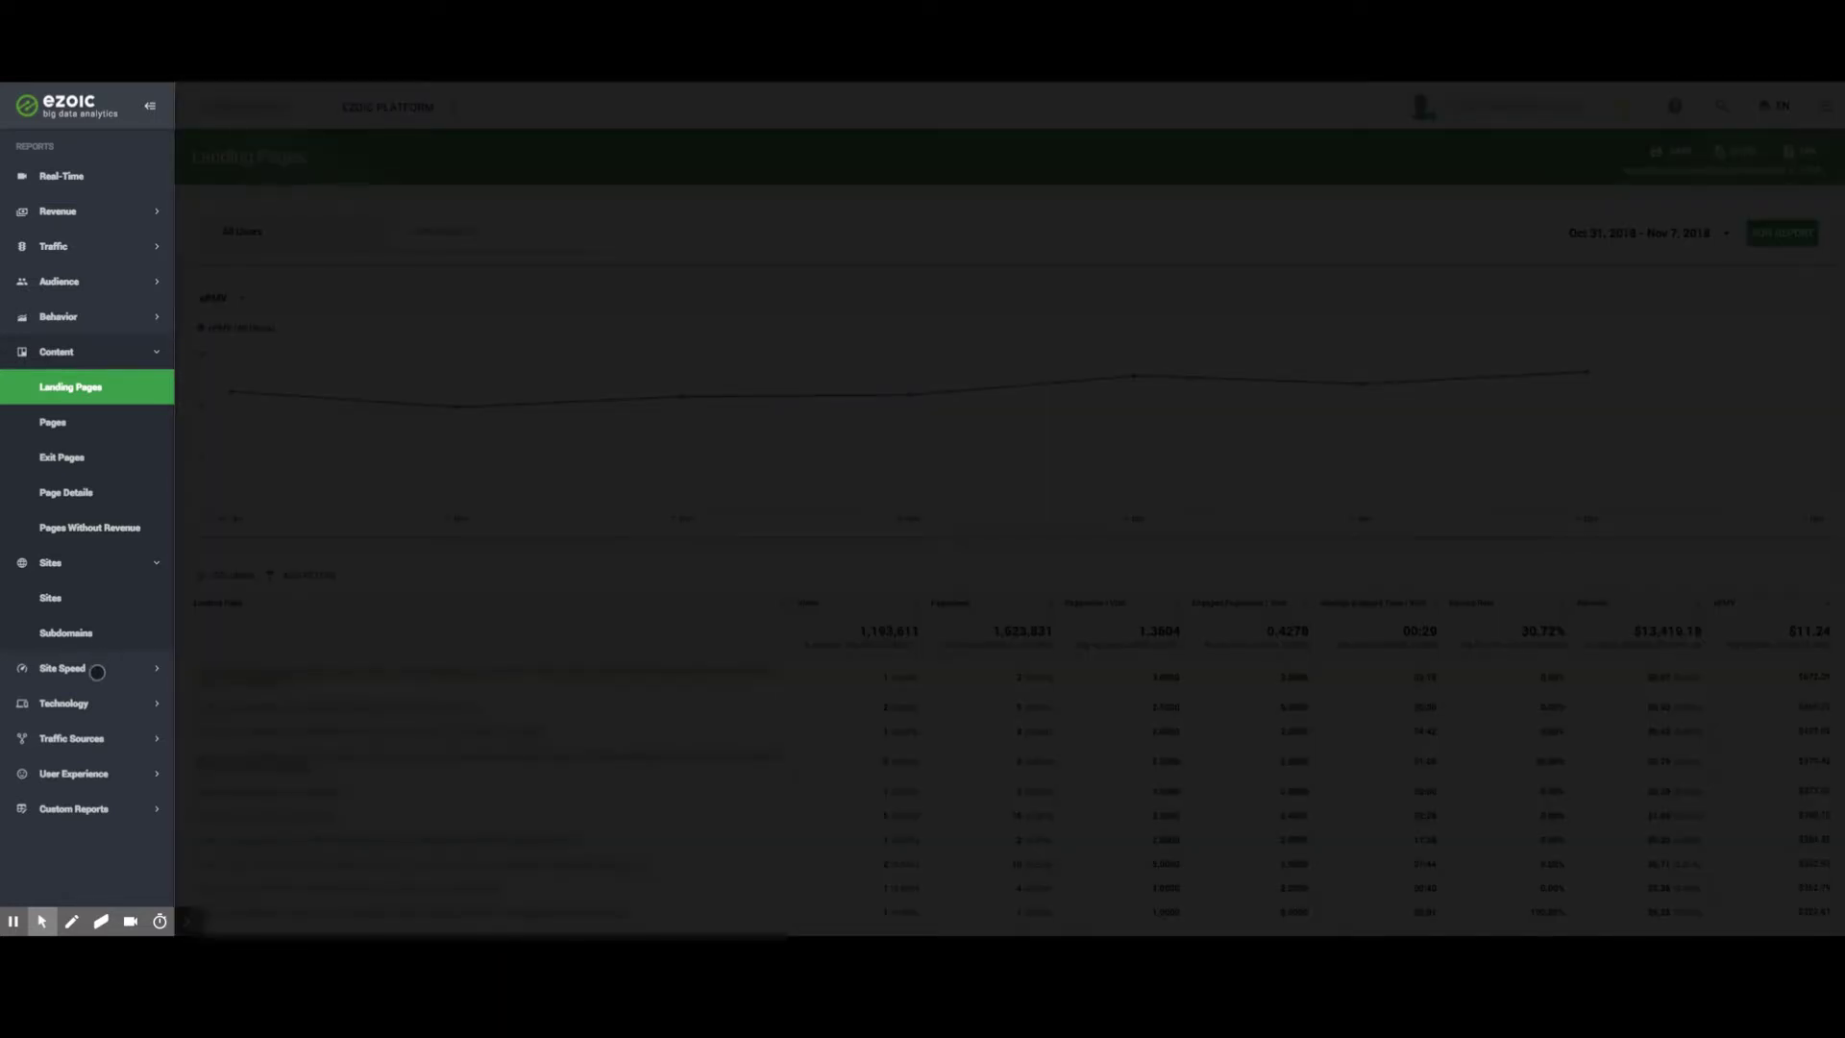
Open Site Speed > Request Timing with the By Page breakdown.
{"action": "left_click", "coordinate": [97, 672]}
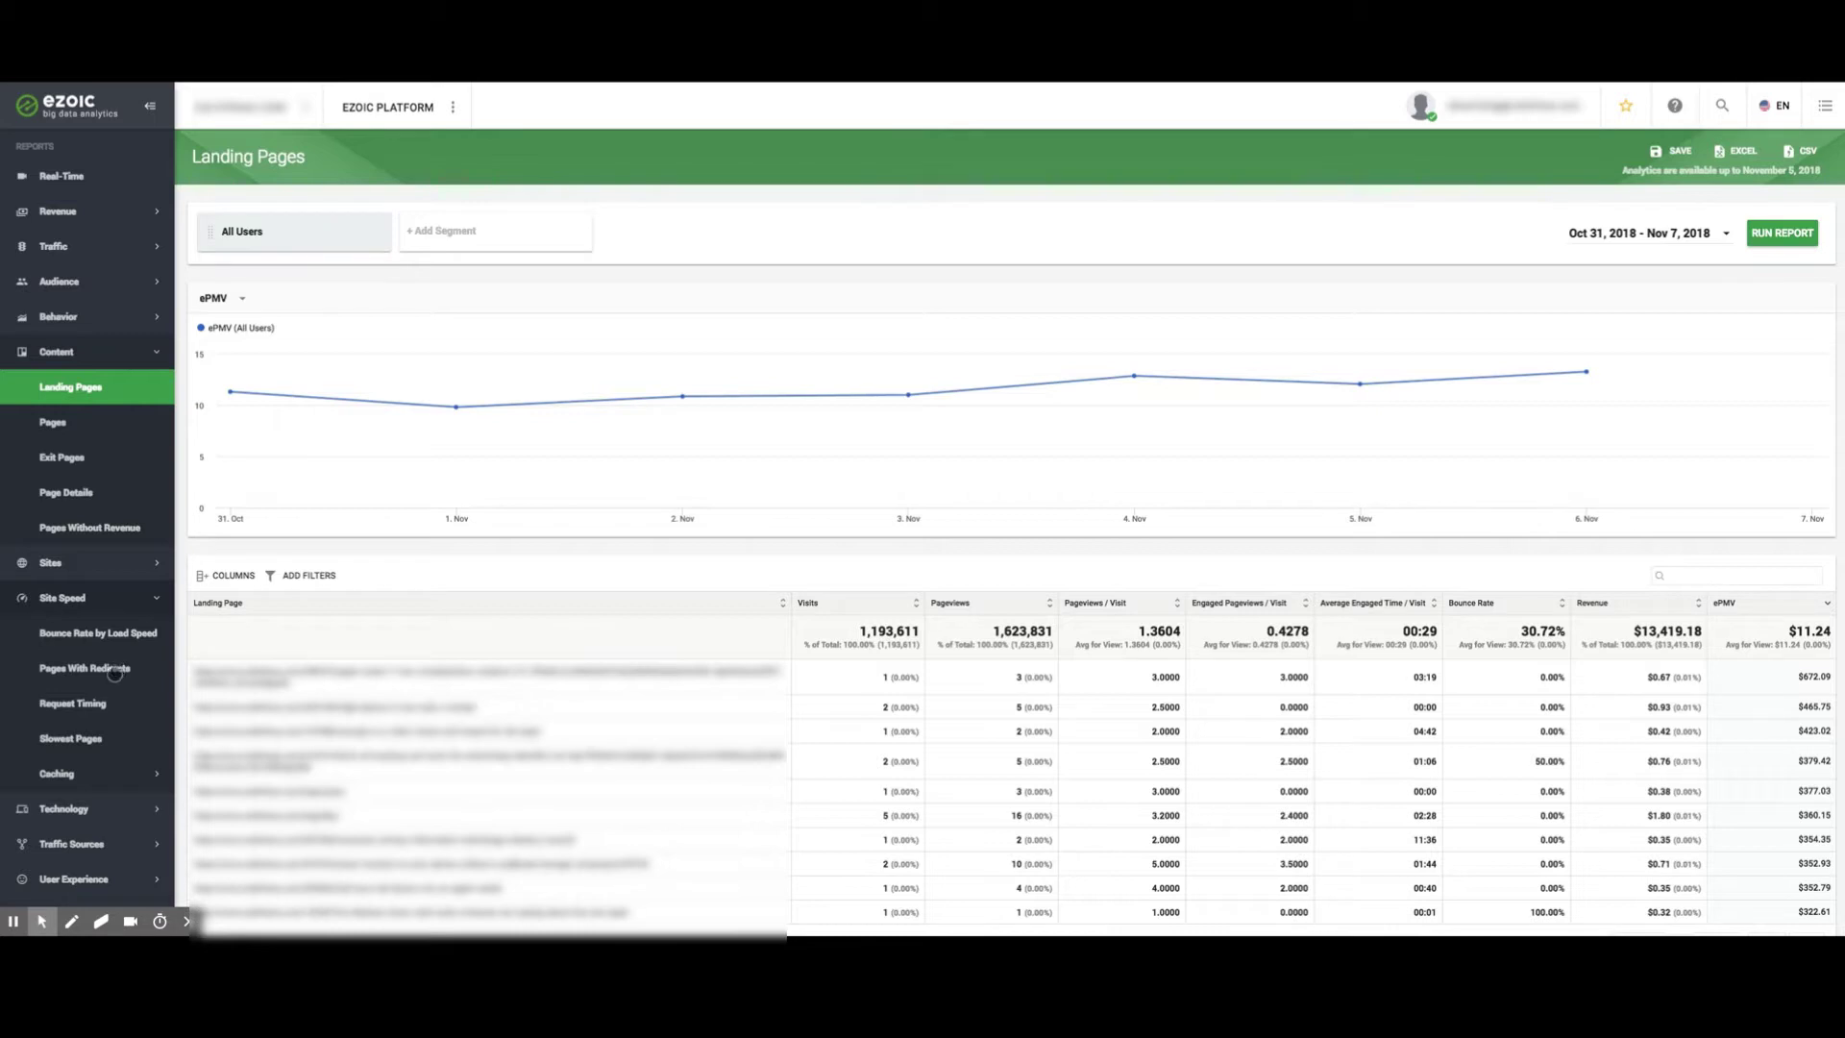
{"action": "left_click", "coordinate": [82, 702]}
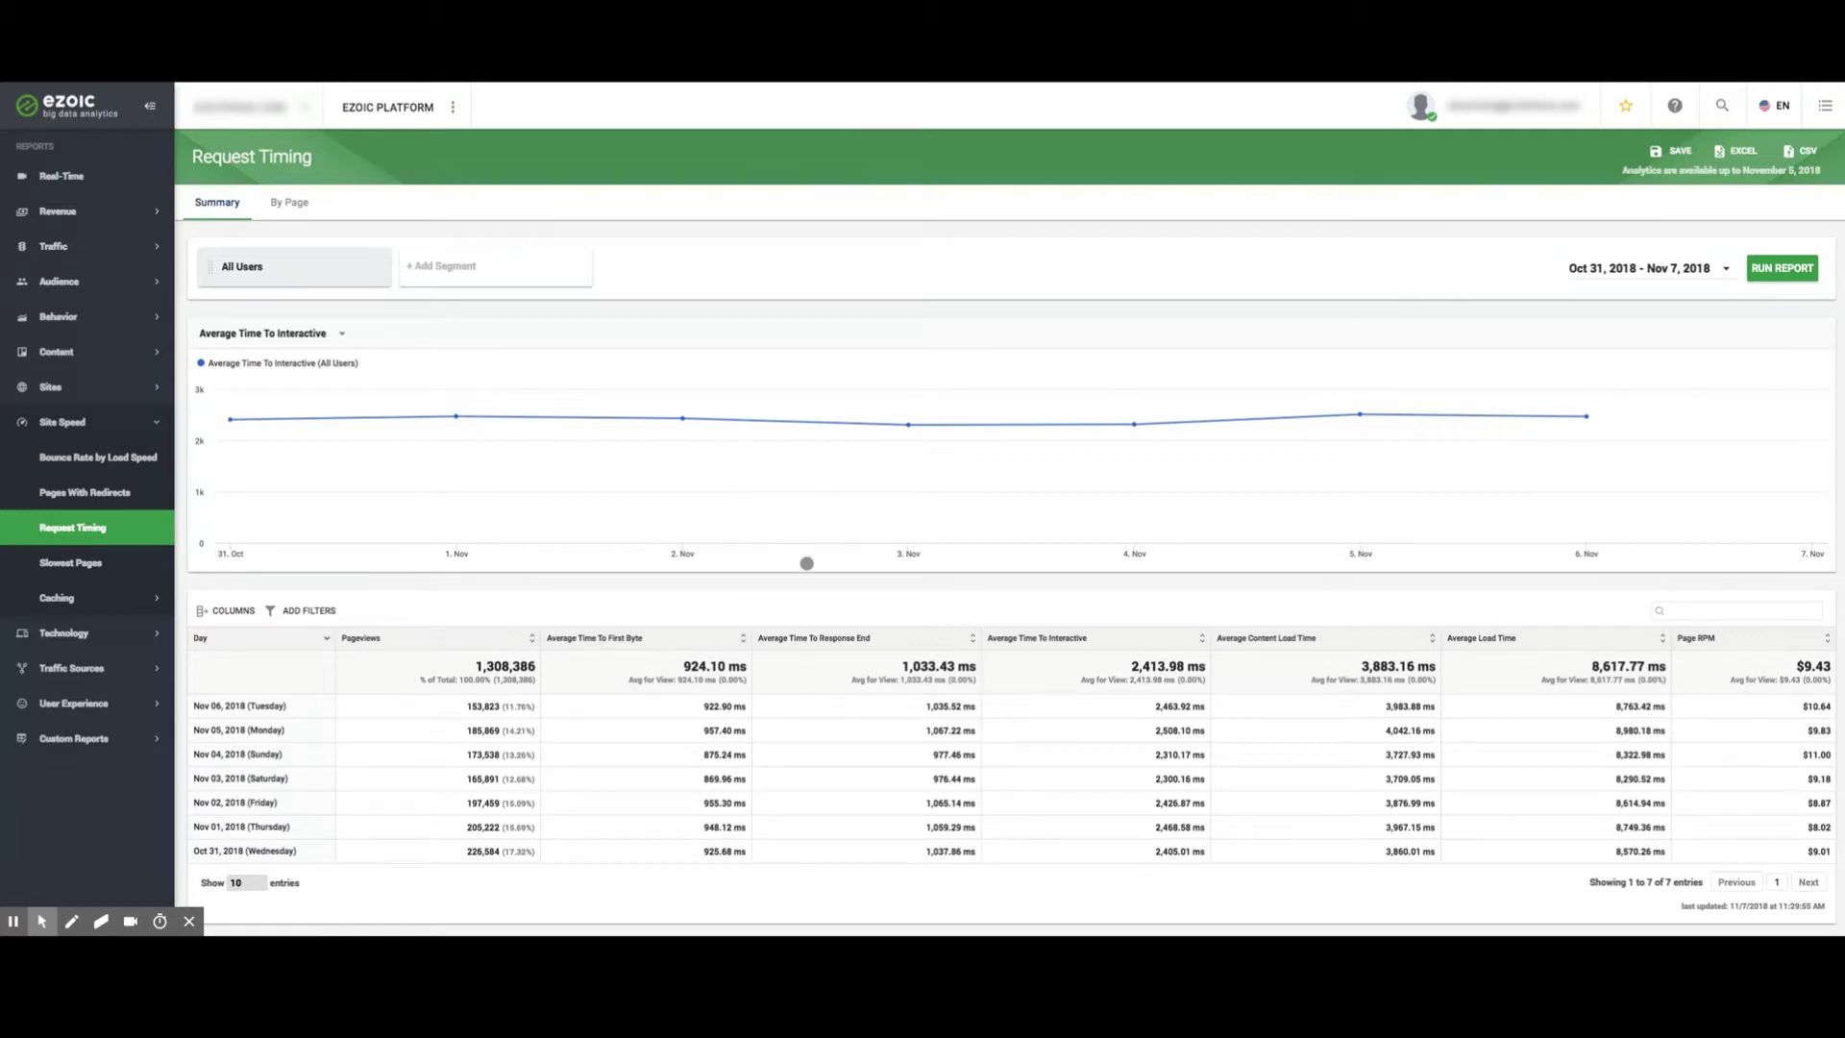
{"action": "left_click", "coordinate": [291, 206]}
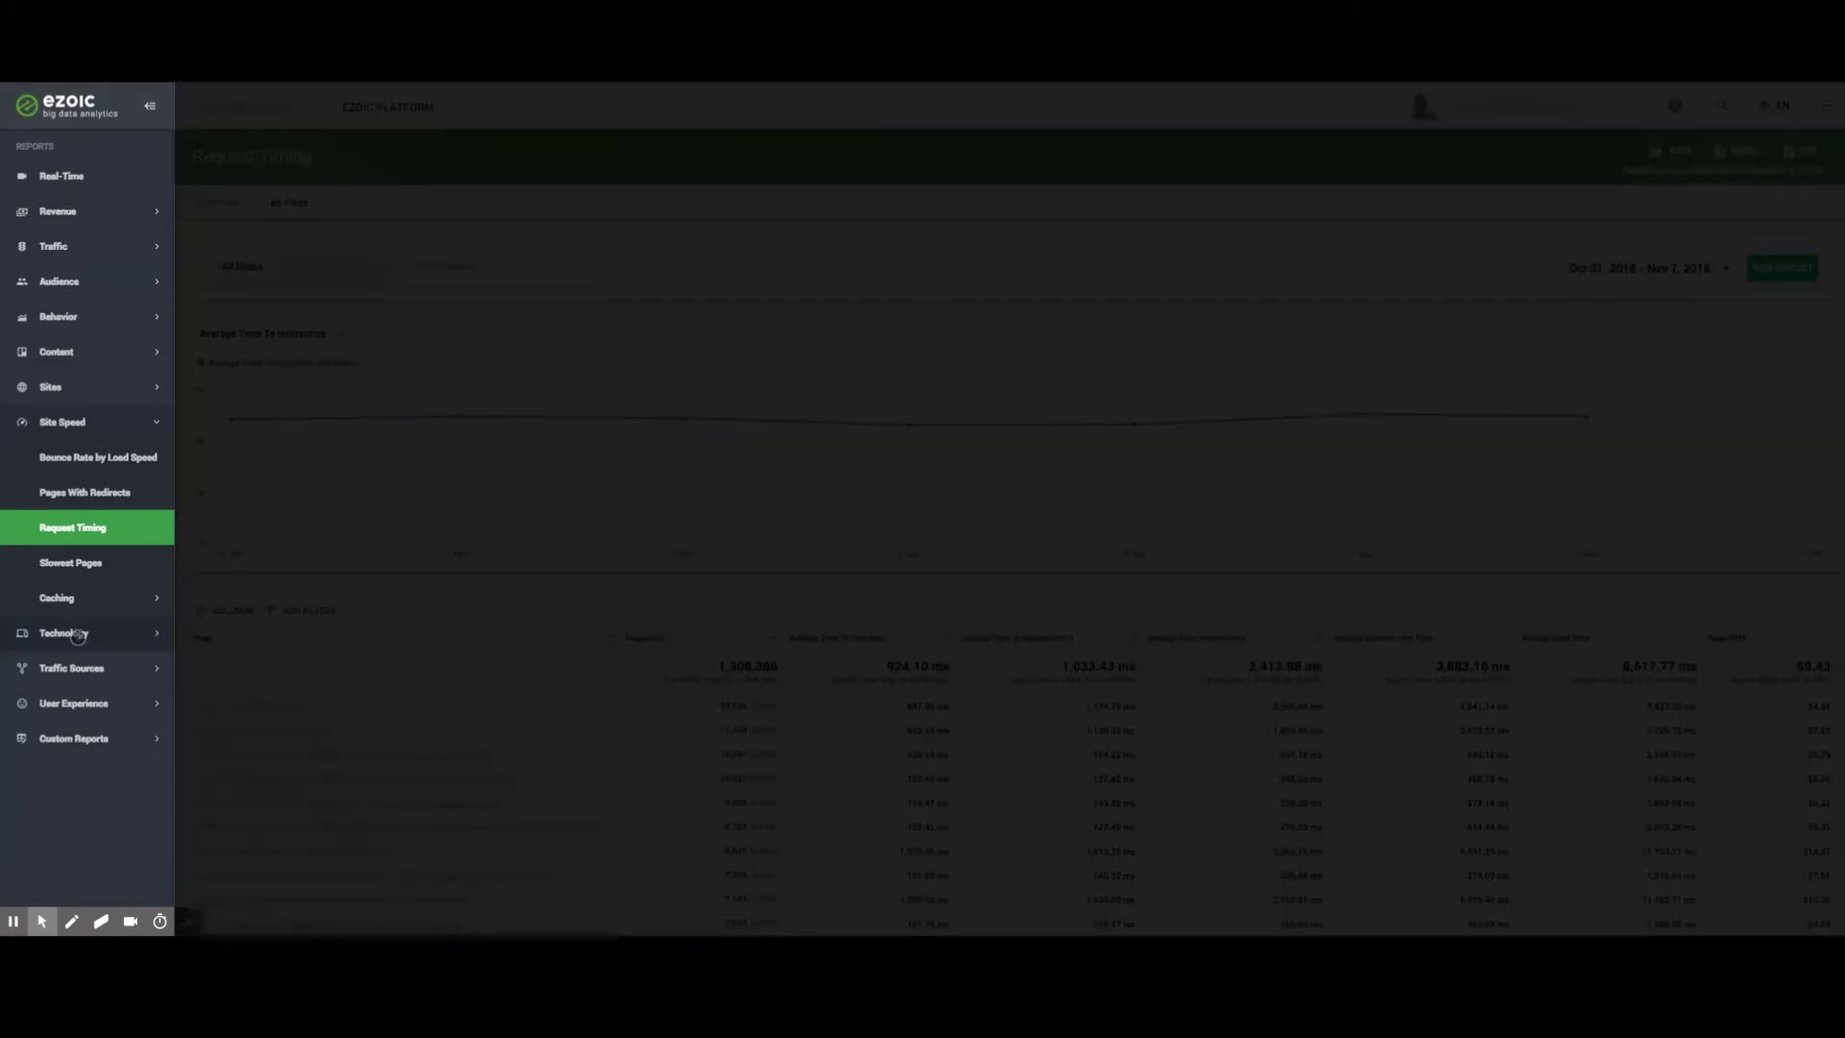
Open the Framework report from the Technology group.
{"action": "left_click", "coordinate": [77, 636]}
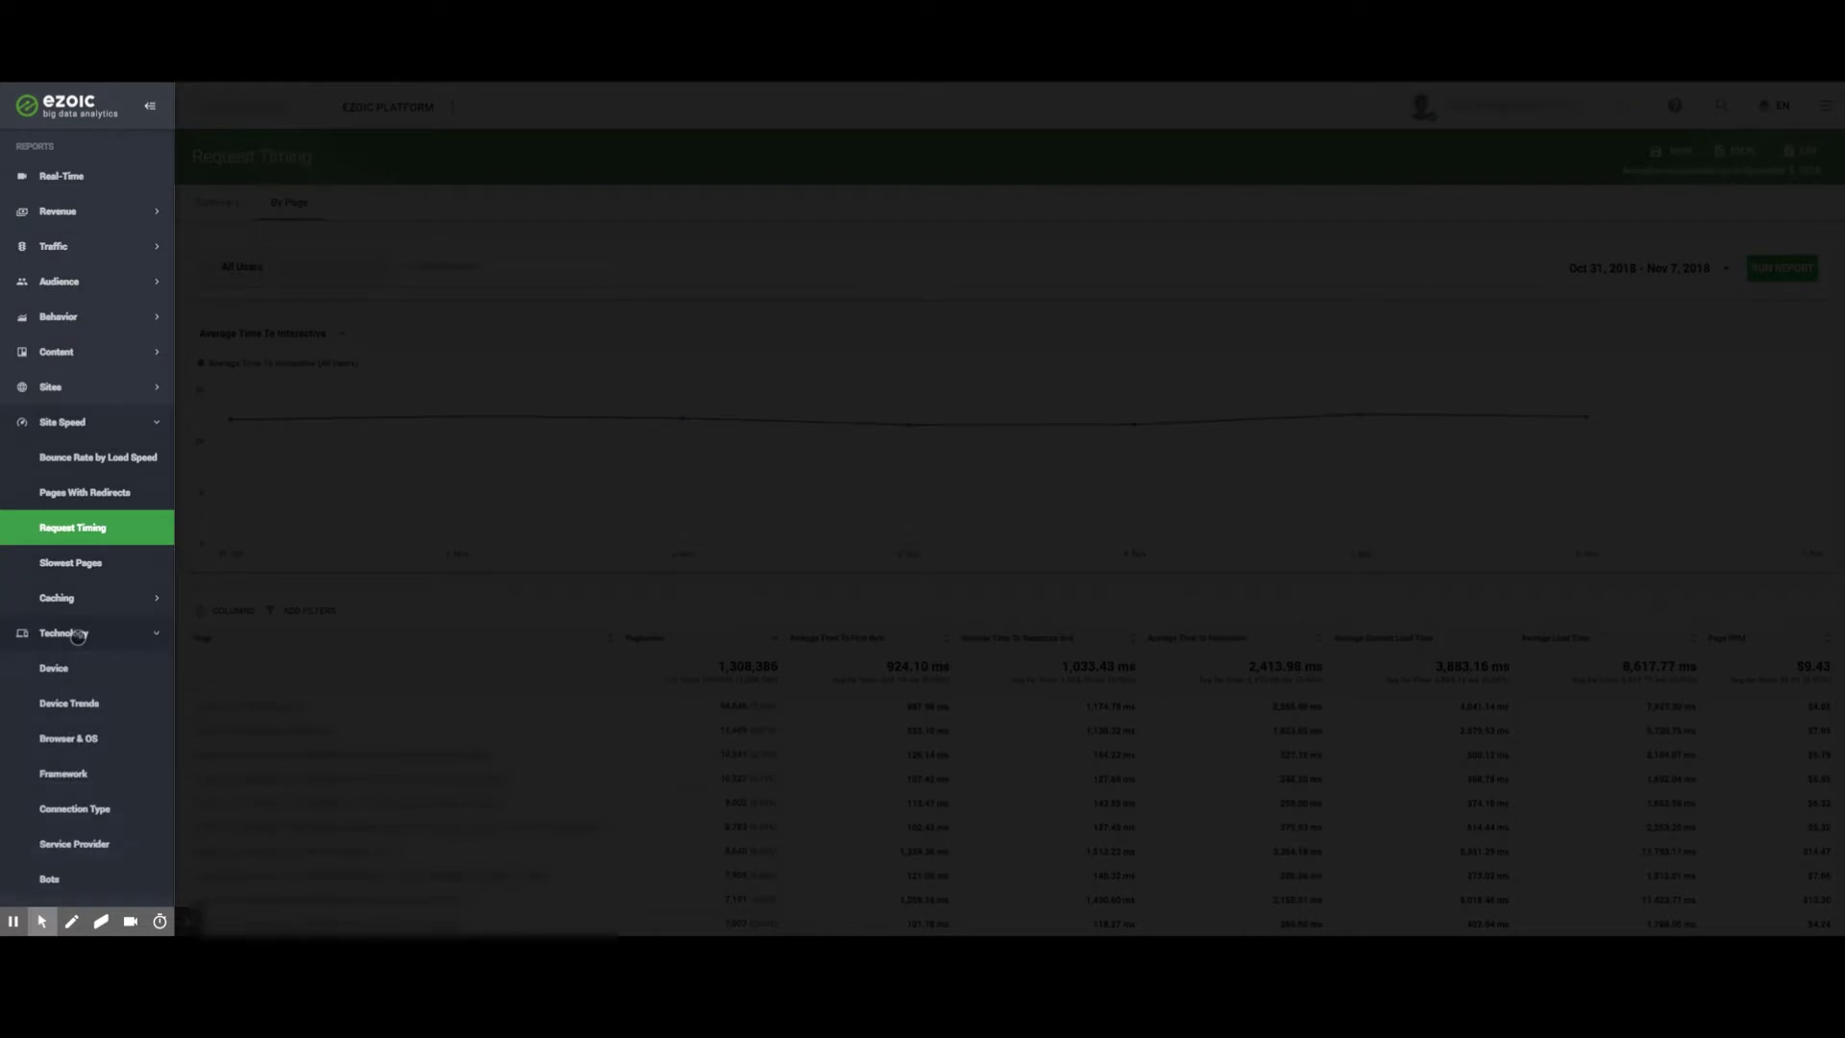
{"action": "scroll", "coordinate": [98, 725], "scroll_direction": "down", "scroll_amount": 1}
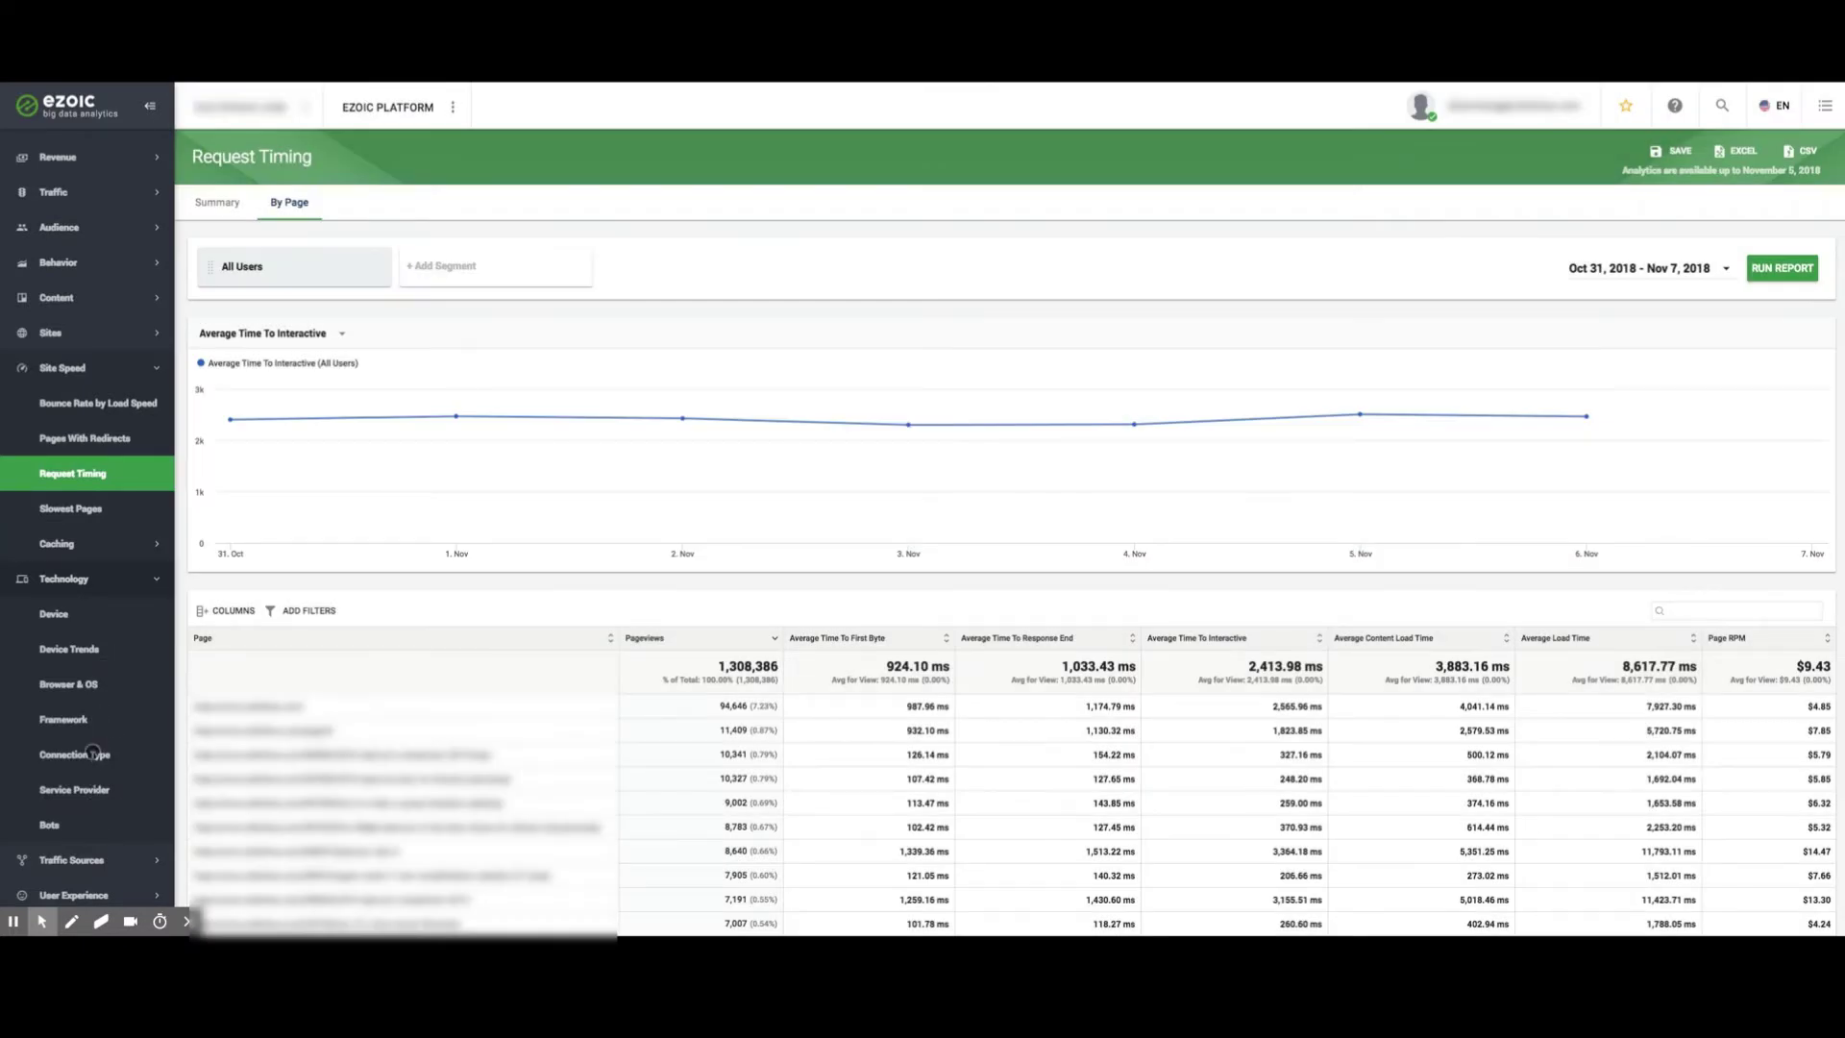
{"action": "left_click", "coordinate": [74, 717]}
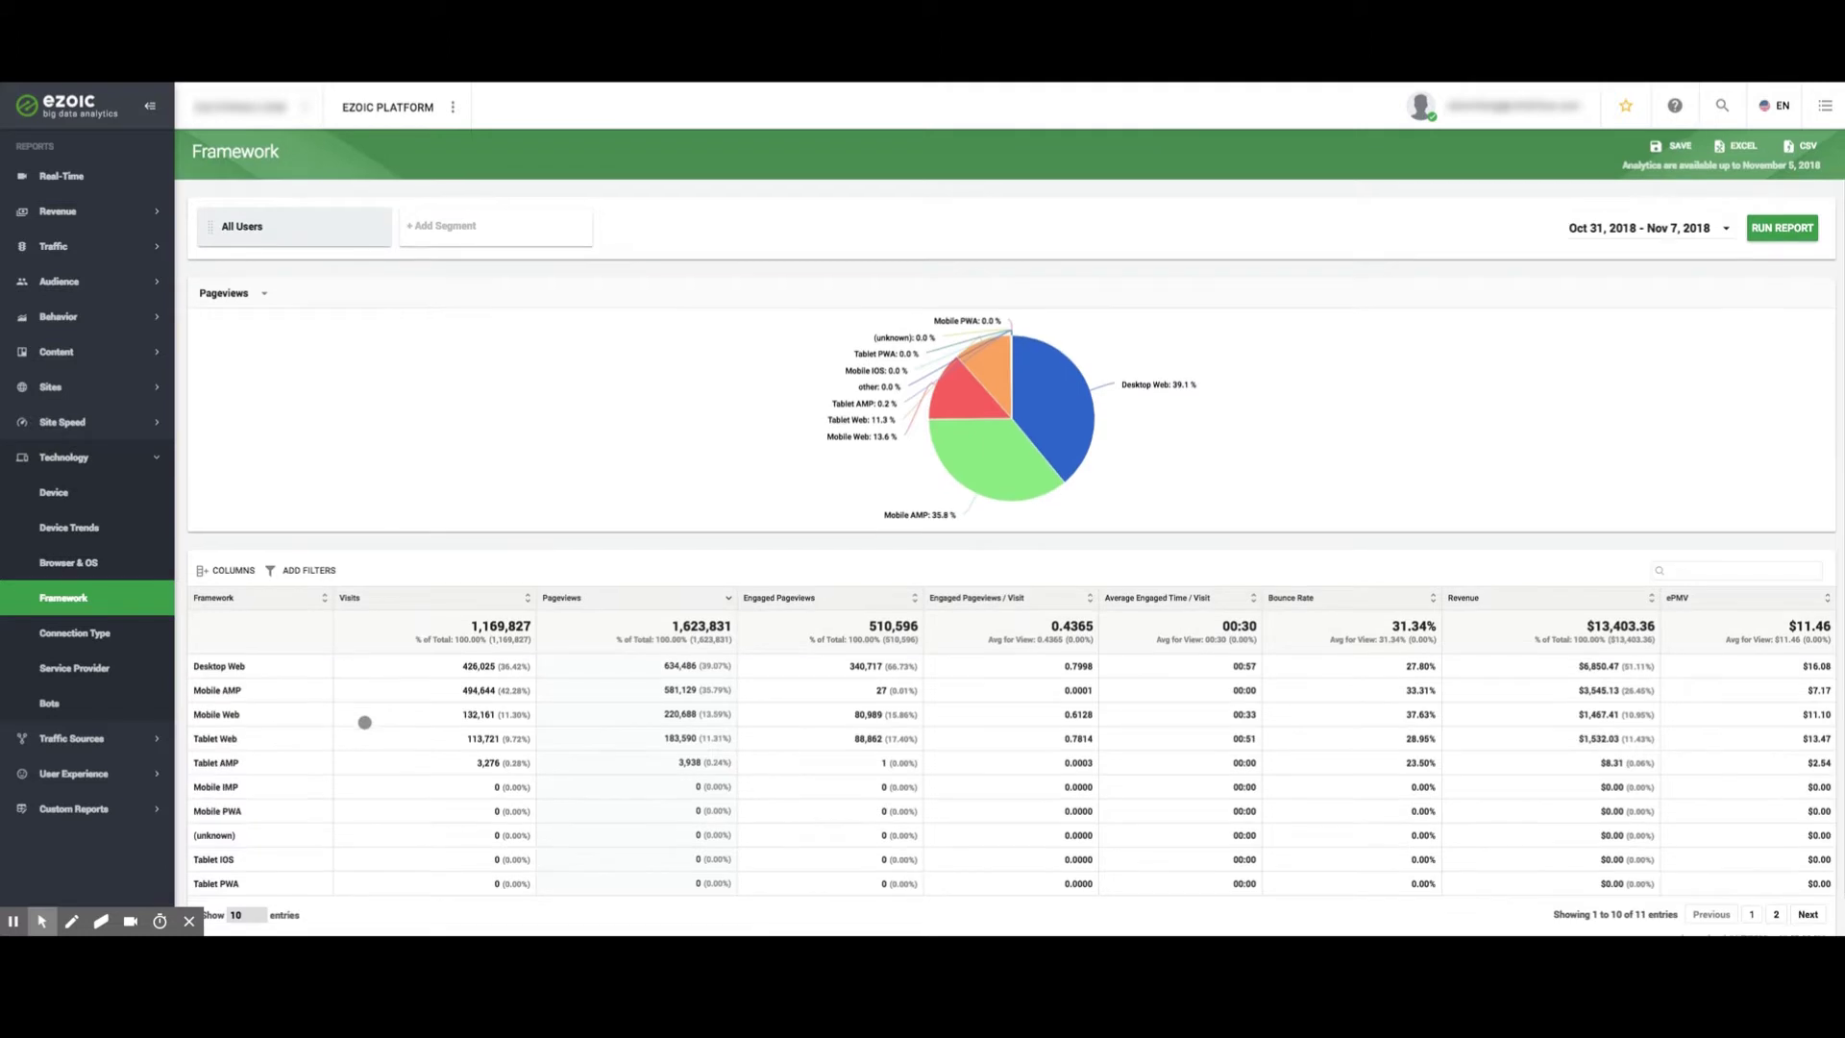
Review the Framework pageviews, open the Traffic Source report, and expand User Experience.
{"action": "scroll", "coordinate": [364, 721], "scroll_direction": "down", "scroll_amount": 1}
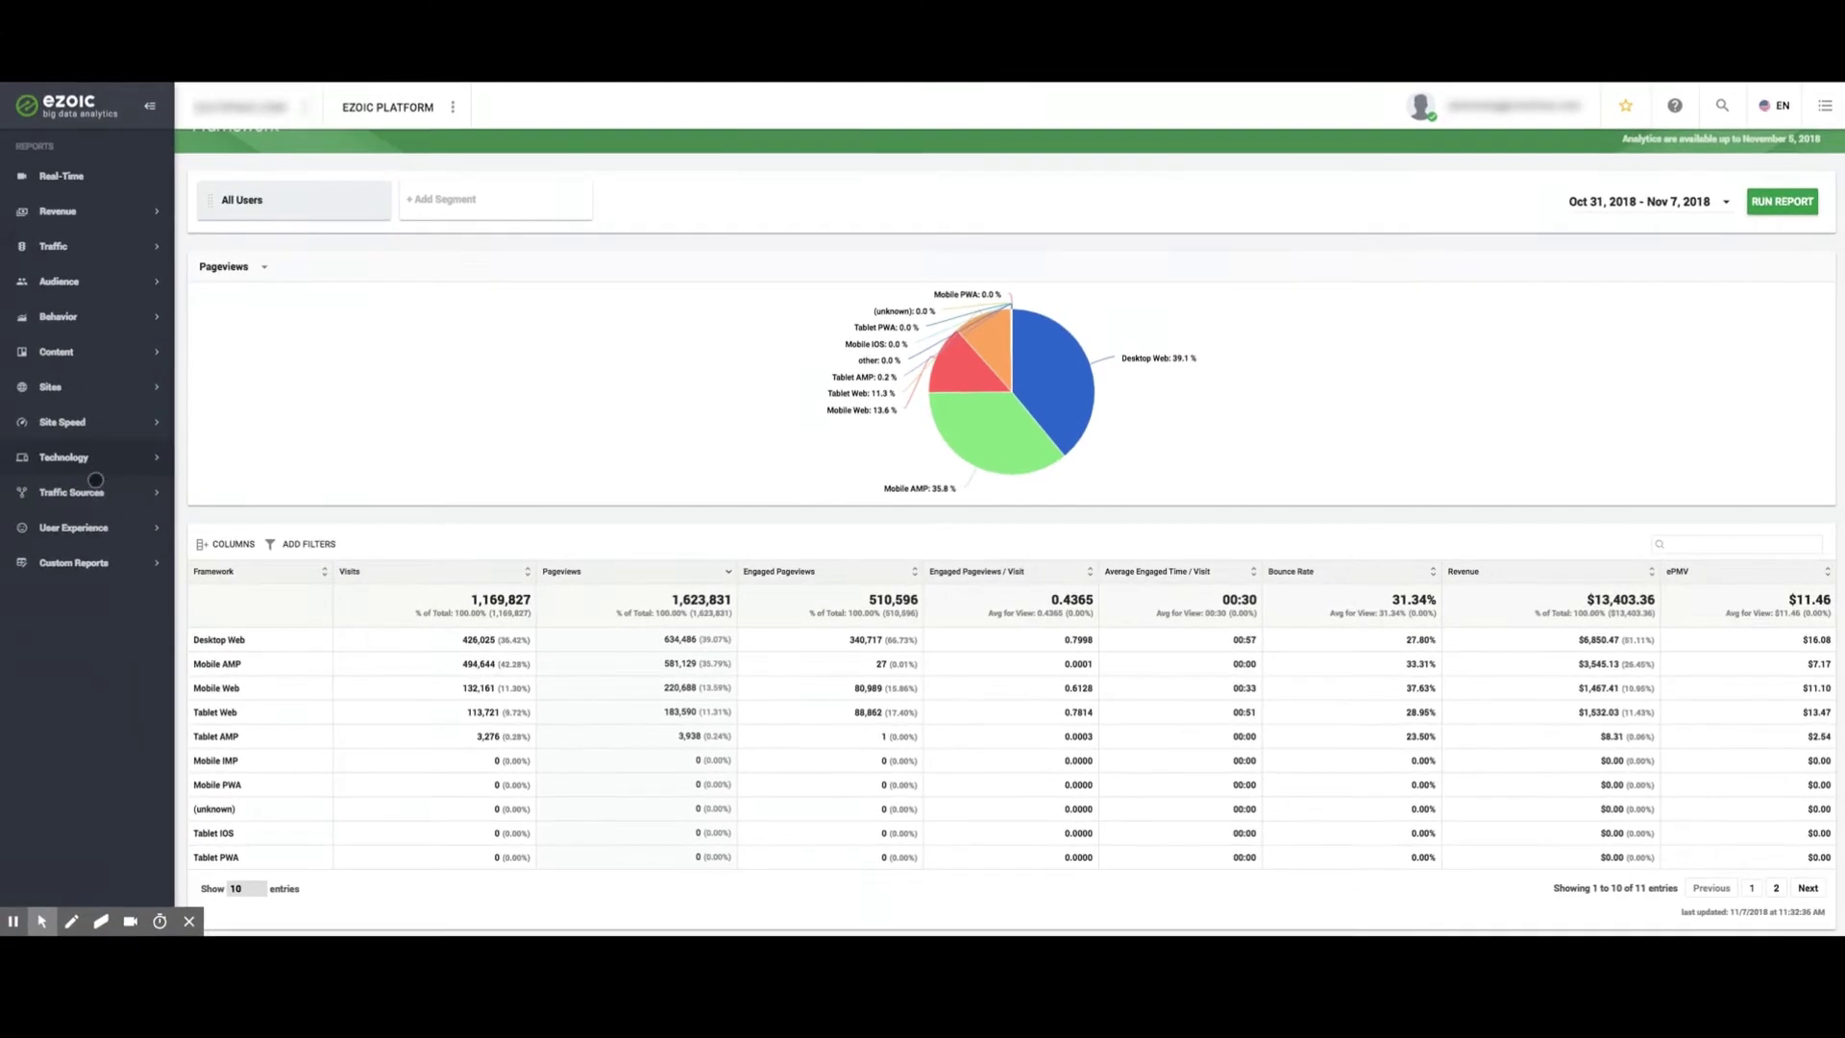
{"action": "left_click", "coordinate": [100, 493]}
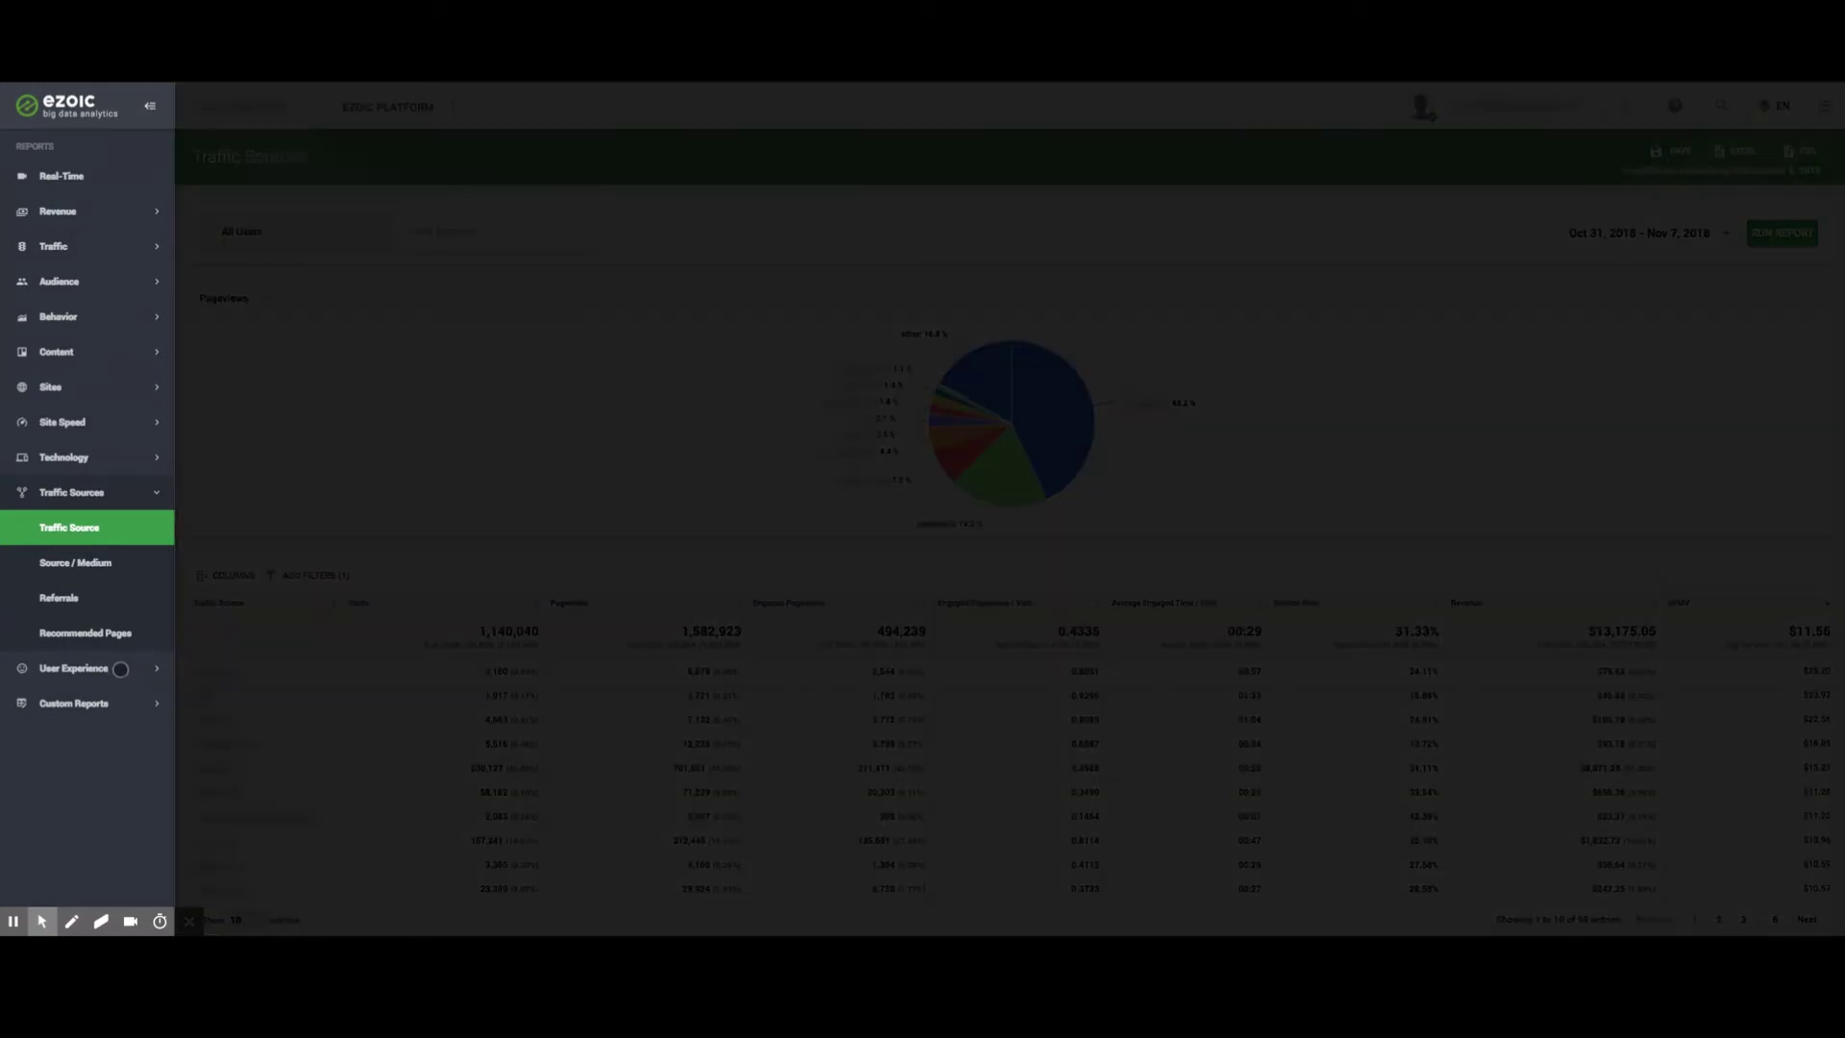
{"action": "left_click", "coordinate": [117, 670]}
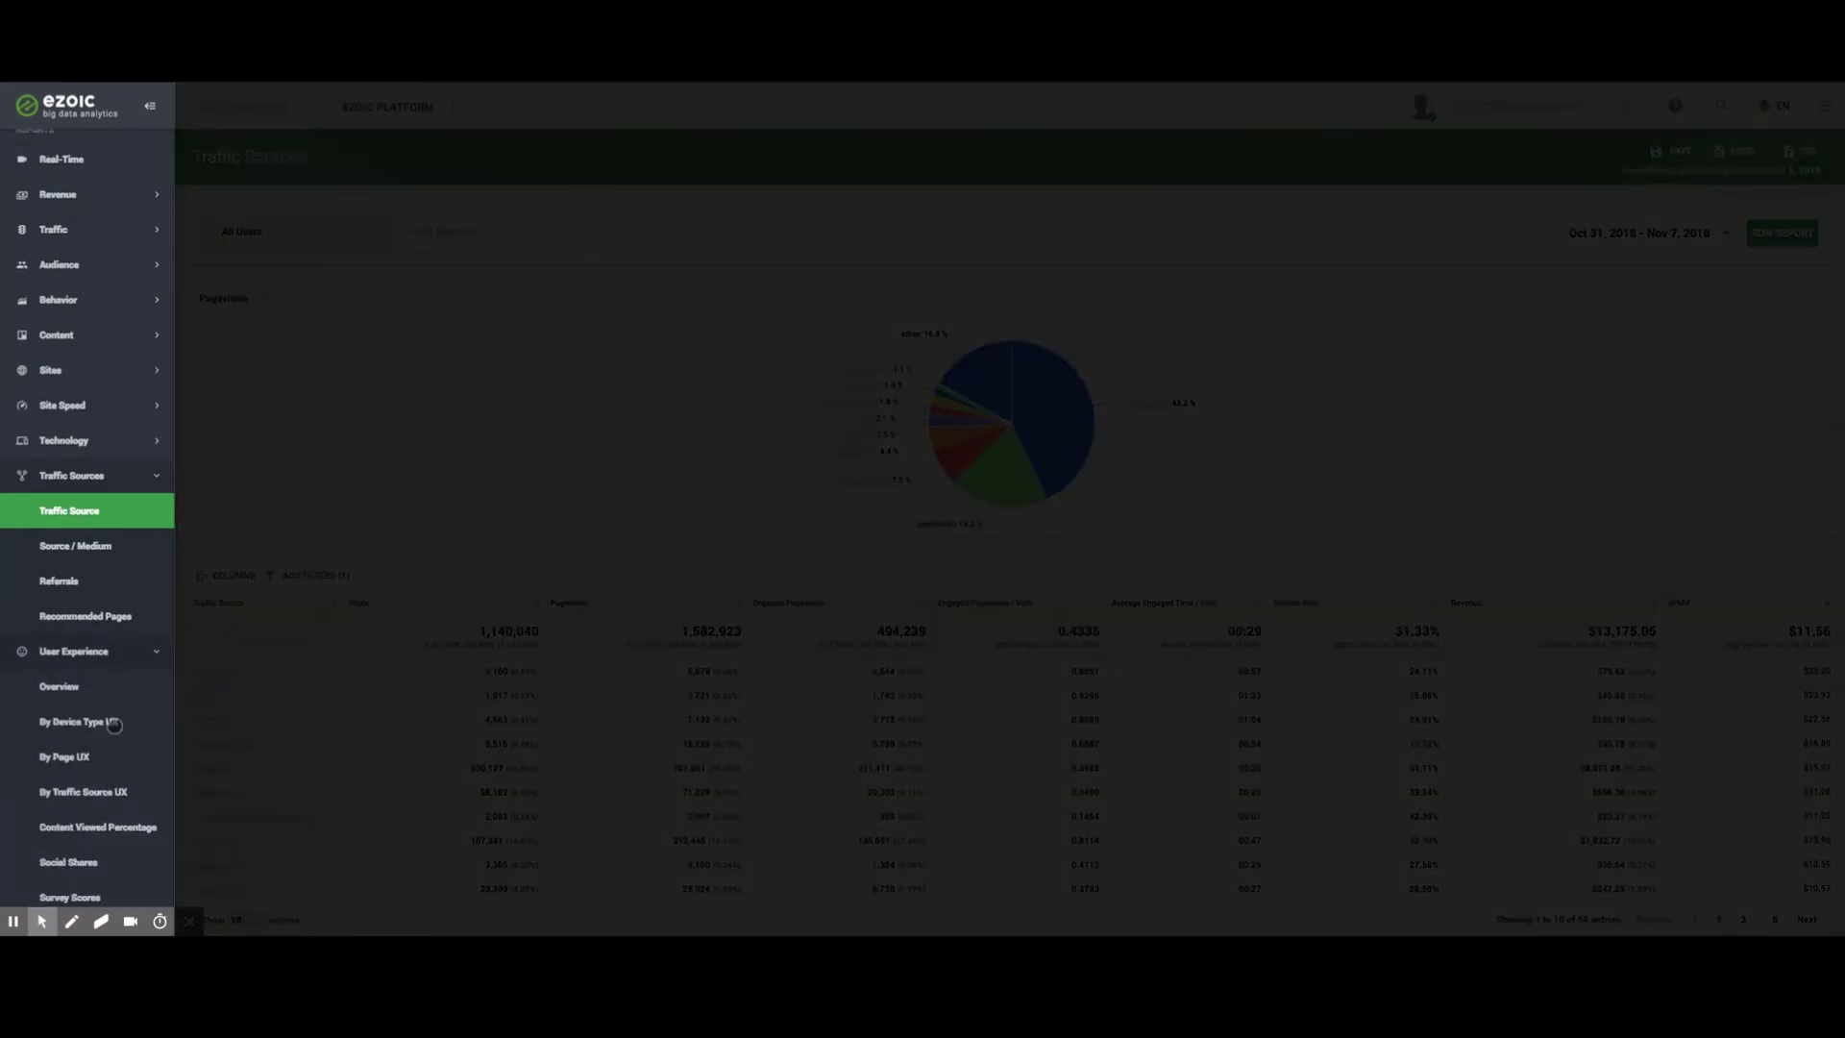
Save the Content Viewed Percentage report under the title 'My Custom Report'.
{"action": "left_click", "coordinate": [120, 505]}
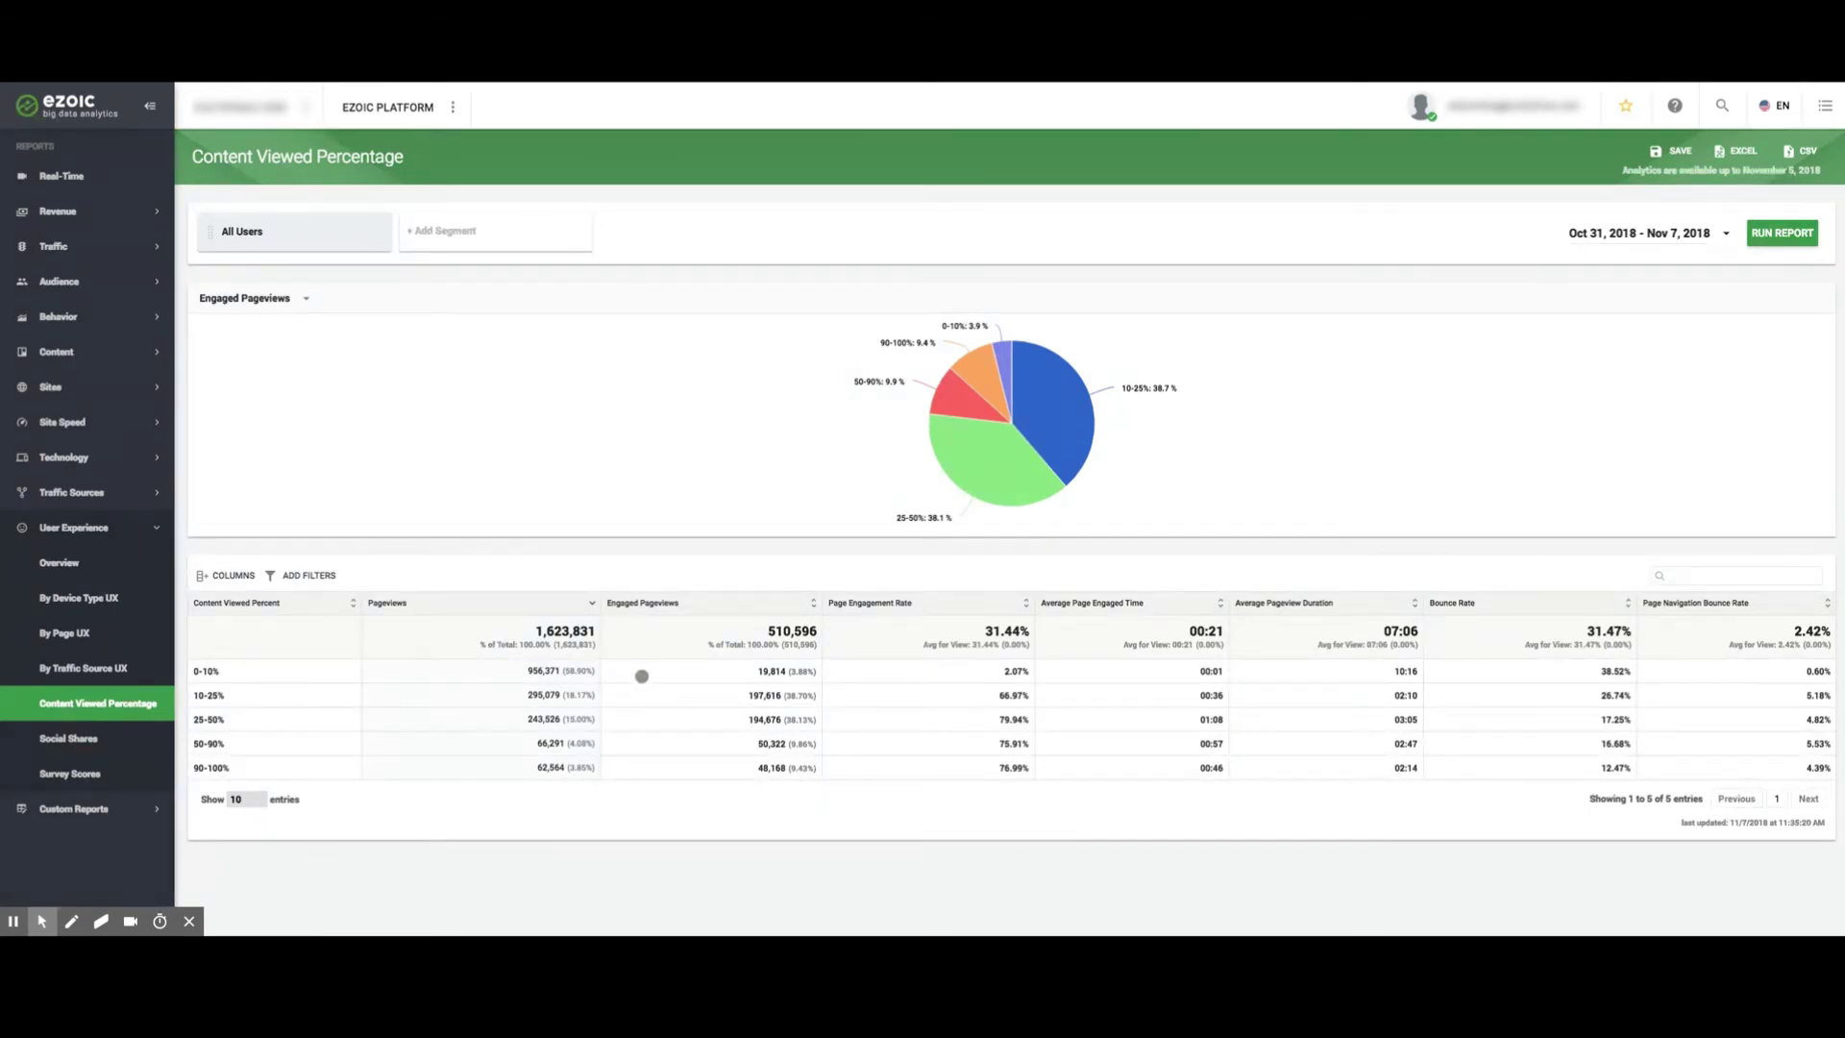
{"action": "left_click", "coordinate": [110, 810]}
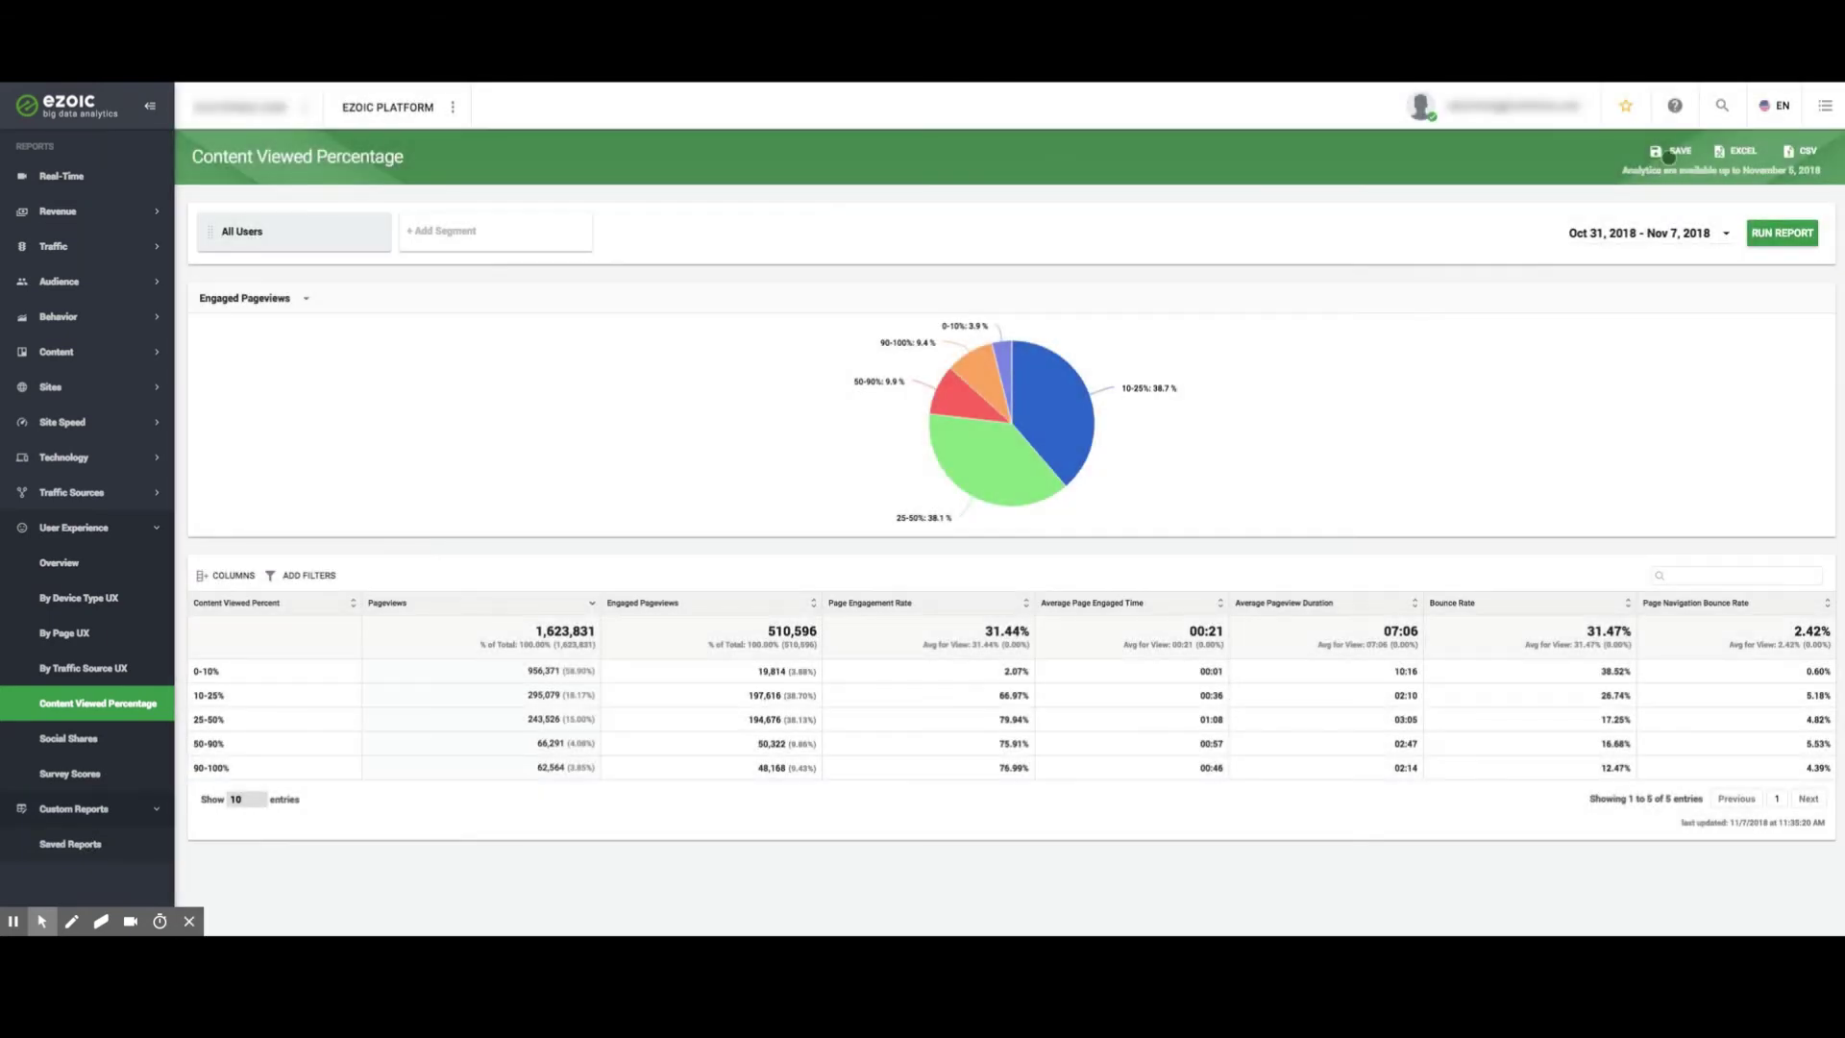
{"action": "left_click", "coordinate": [1670, 151]}
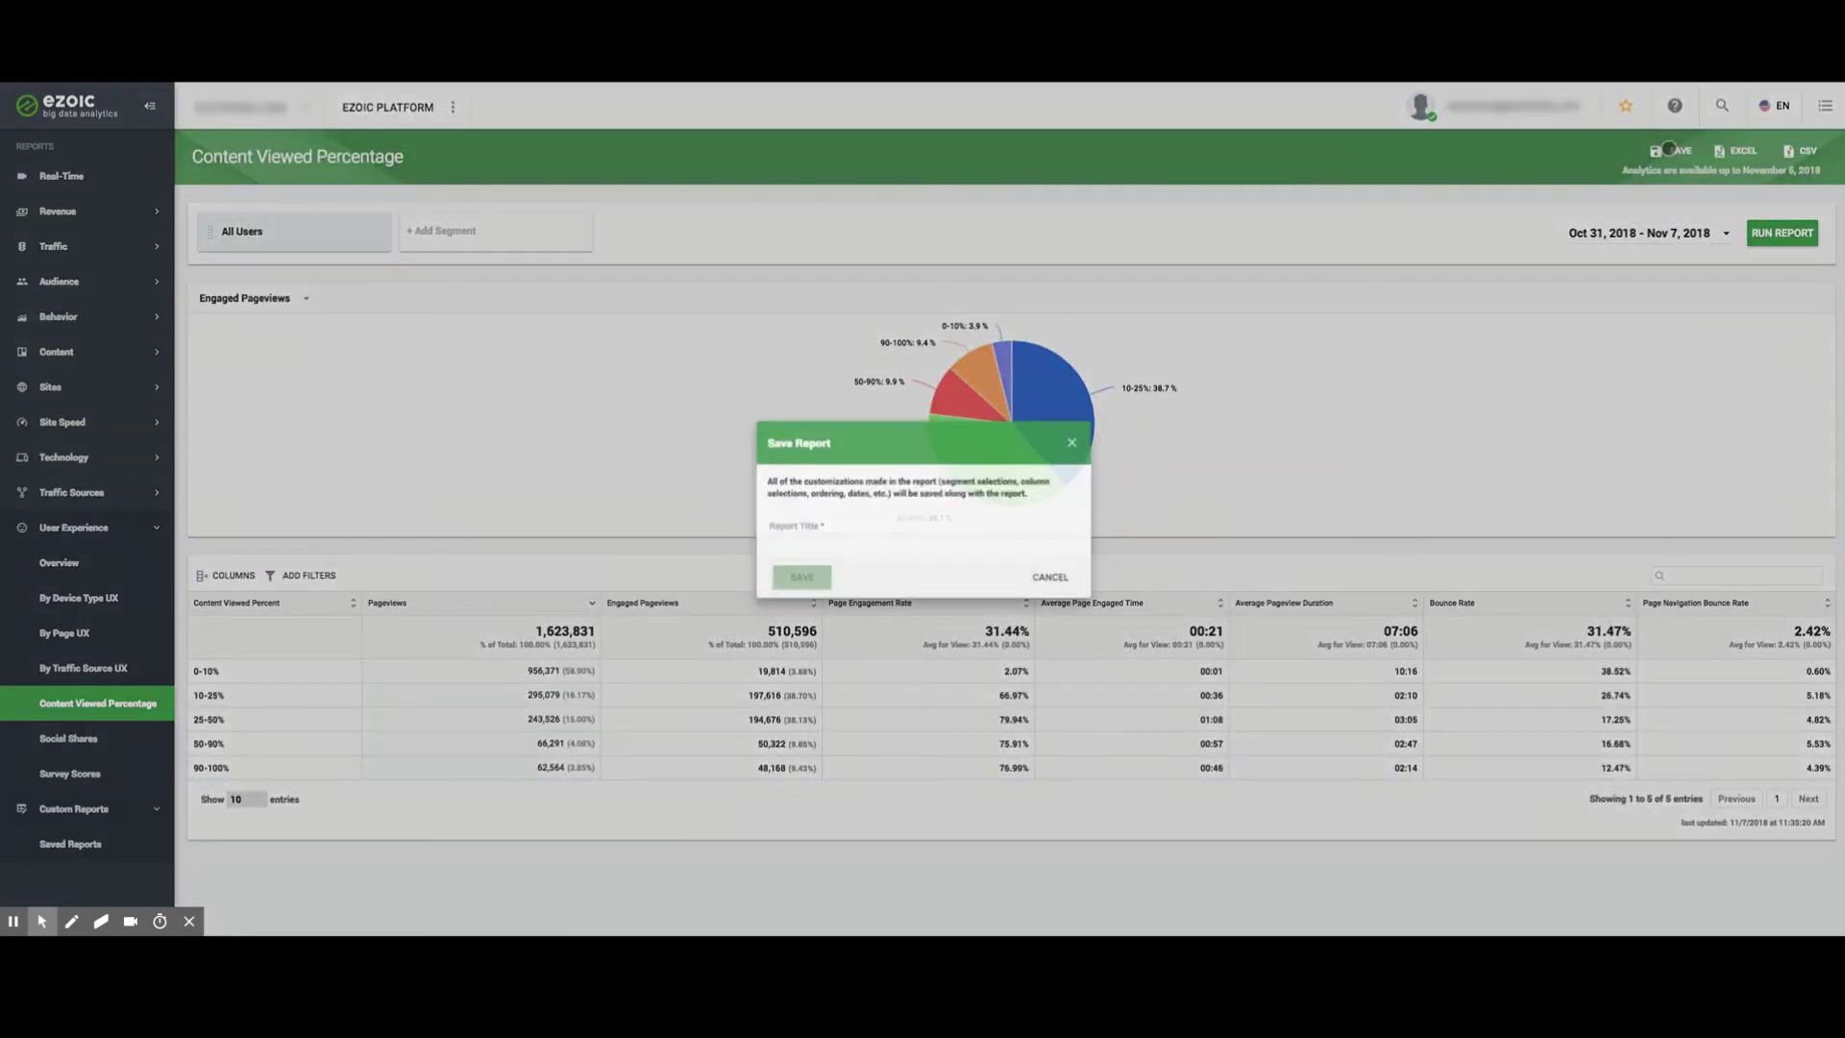
{"action": "left_click", "coordinate": [879, 529]}
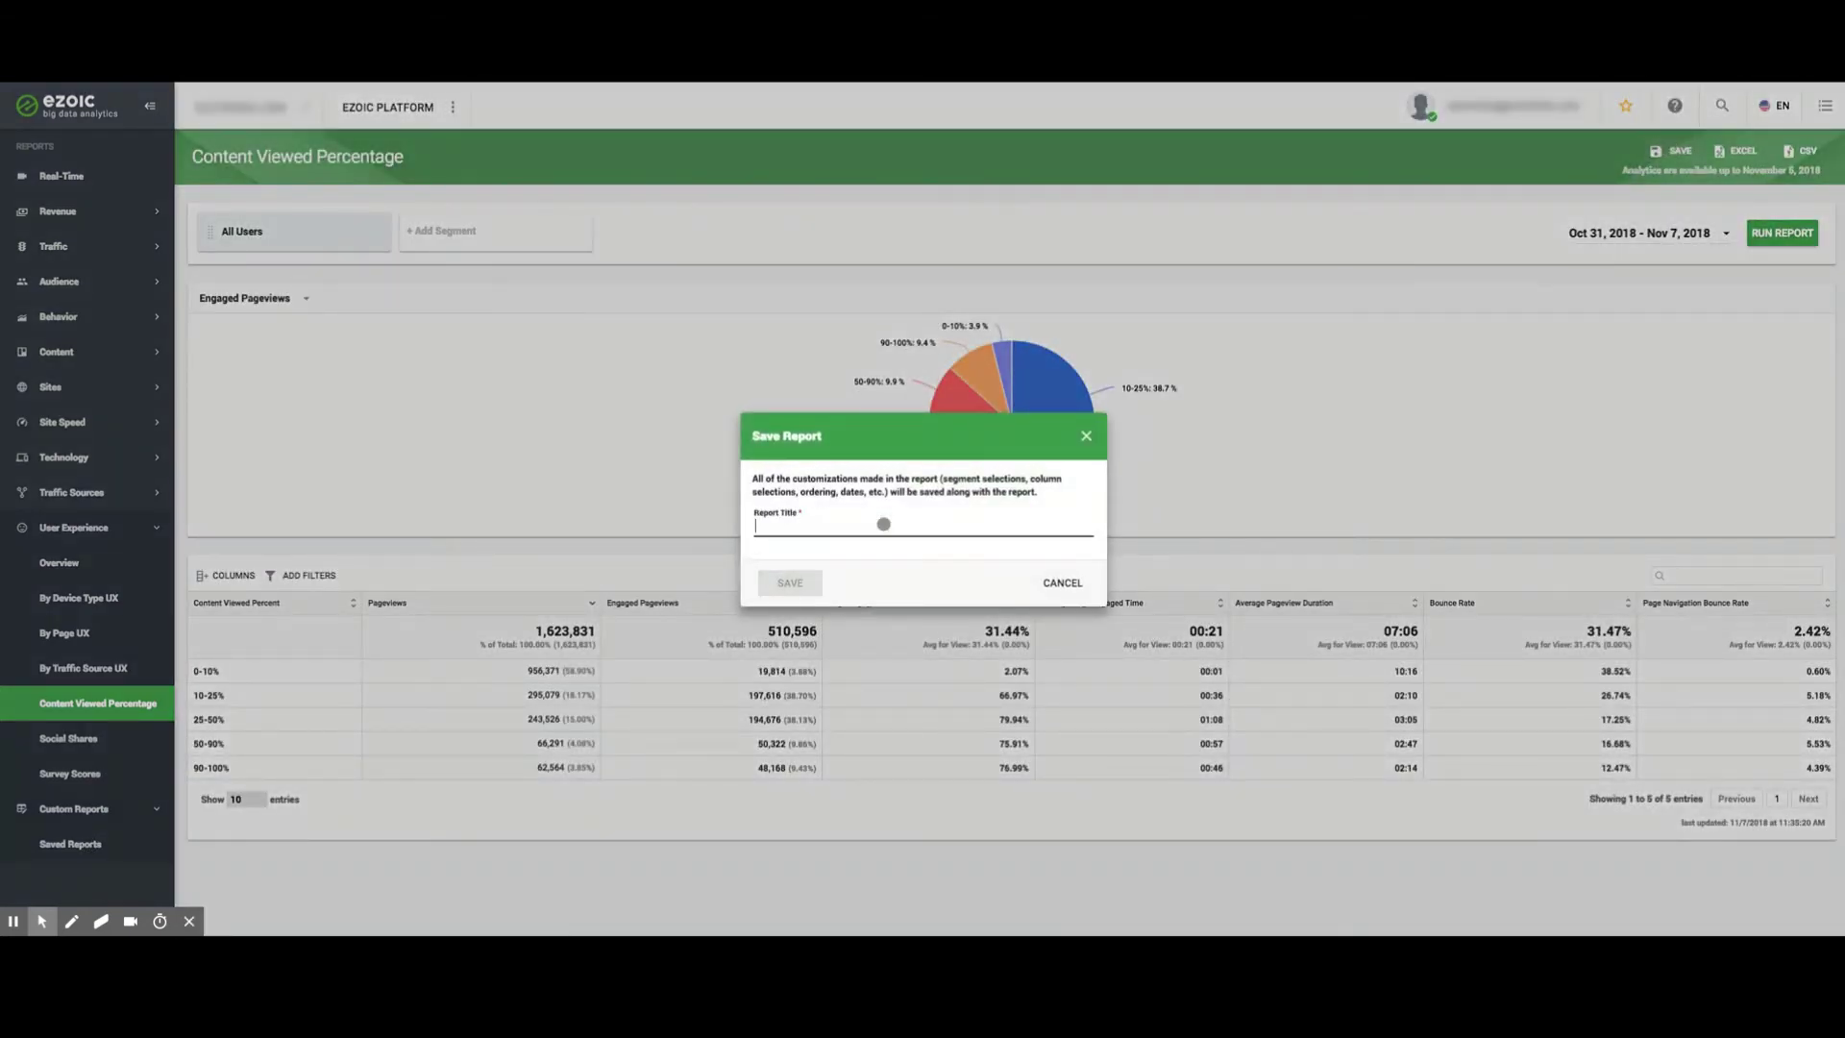
{"action": "type", "text": "My Cus"}
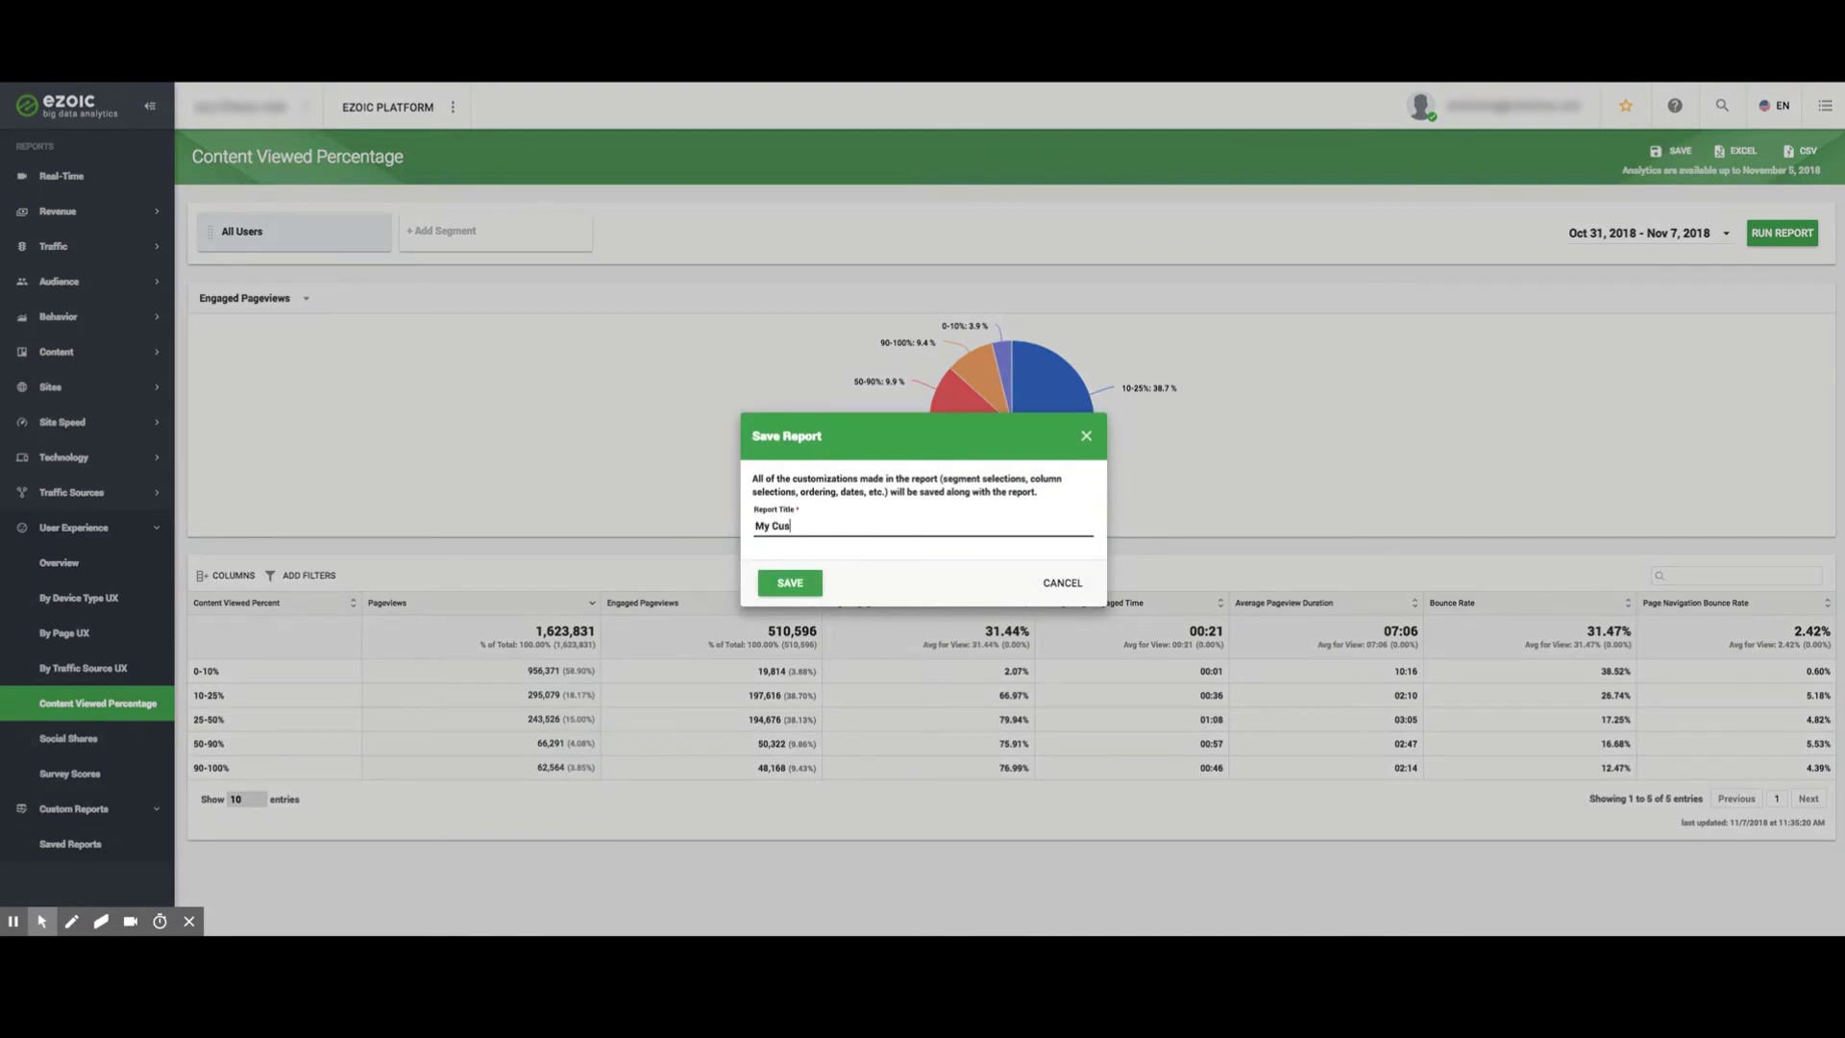
{"action": "type", "text": "tom R"}
{"action": "type", "text": "eport"}
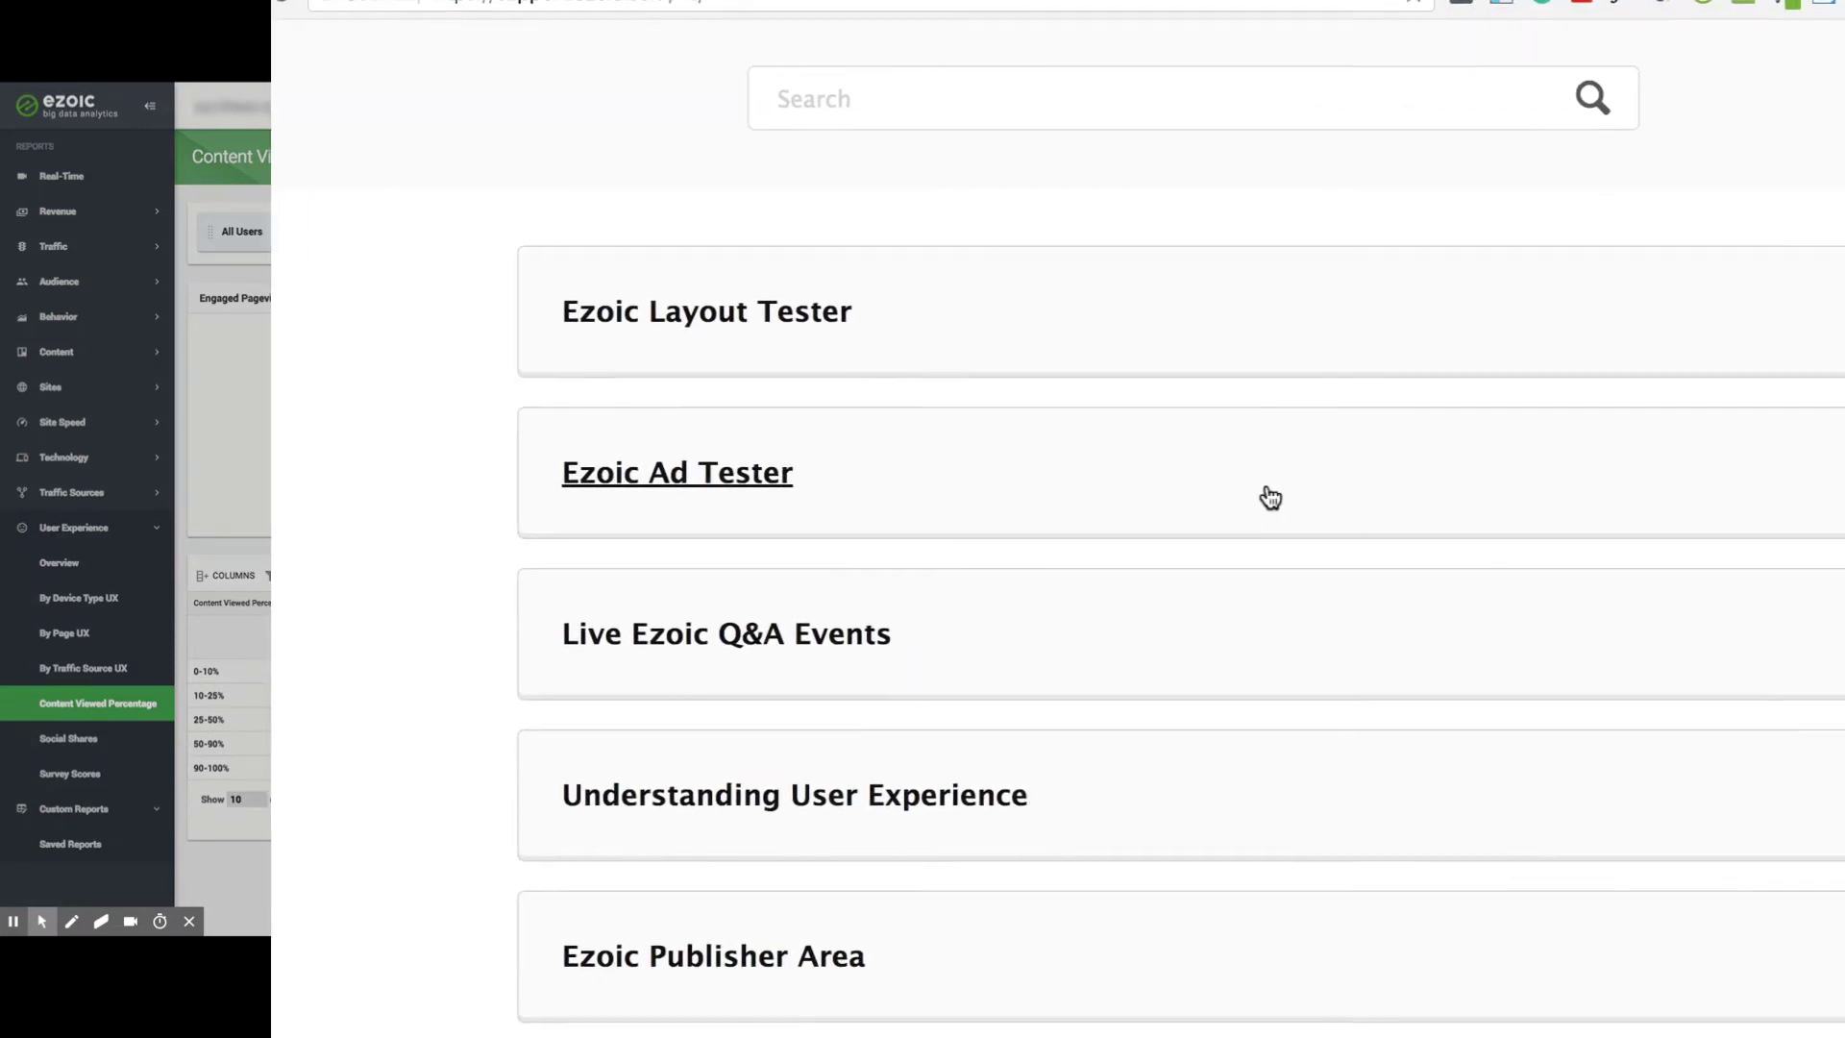
{"action": "scroll", "coordinate": [999, 496], "scroll_direction": "down", "scroll_amount": 2}
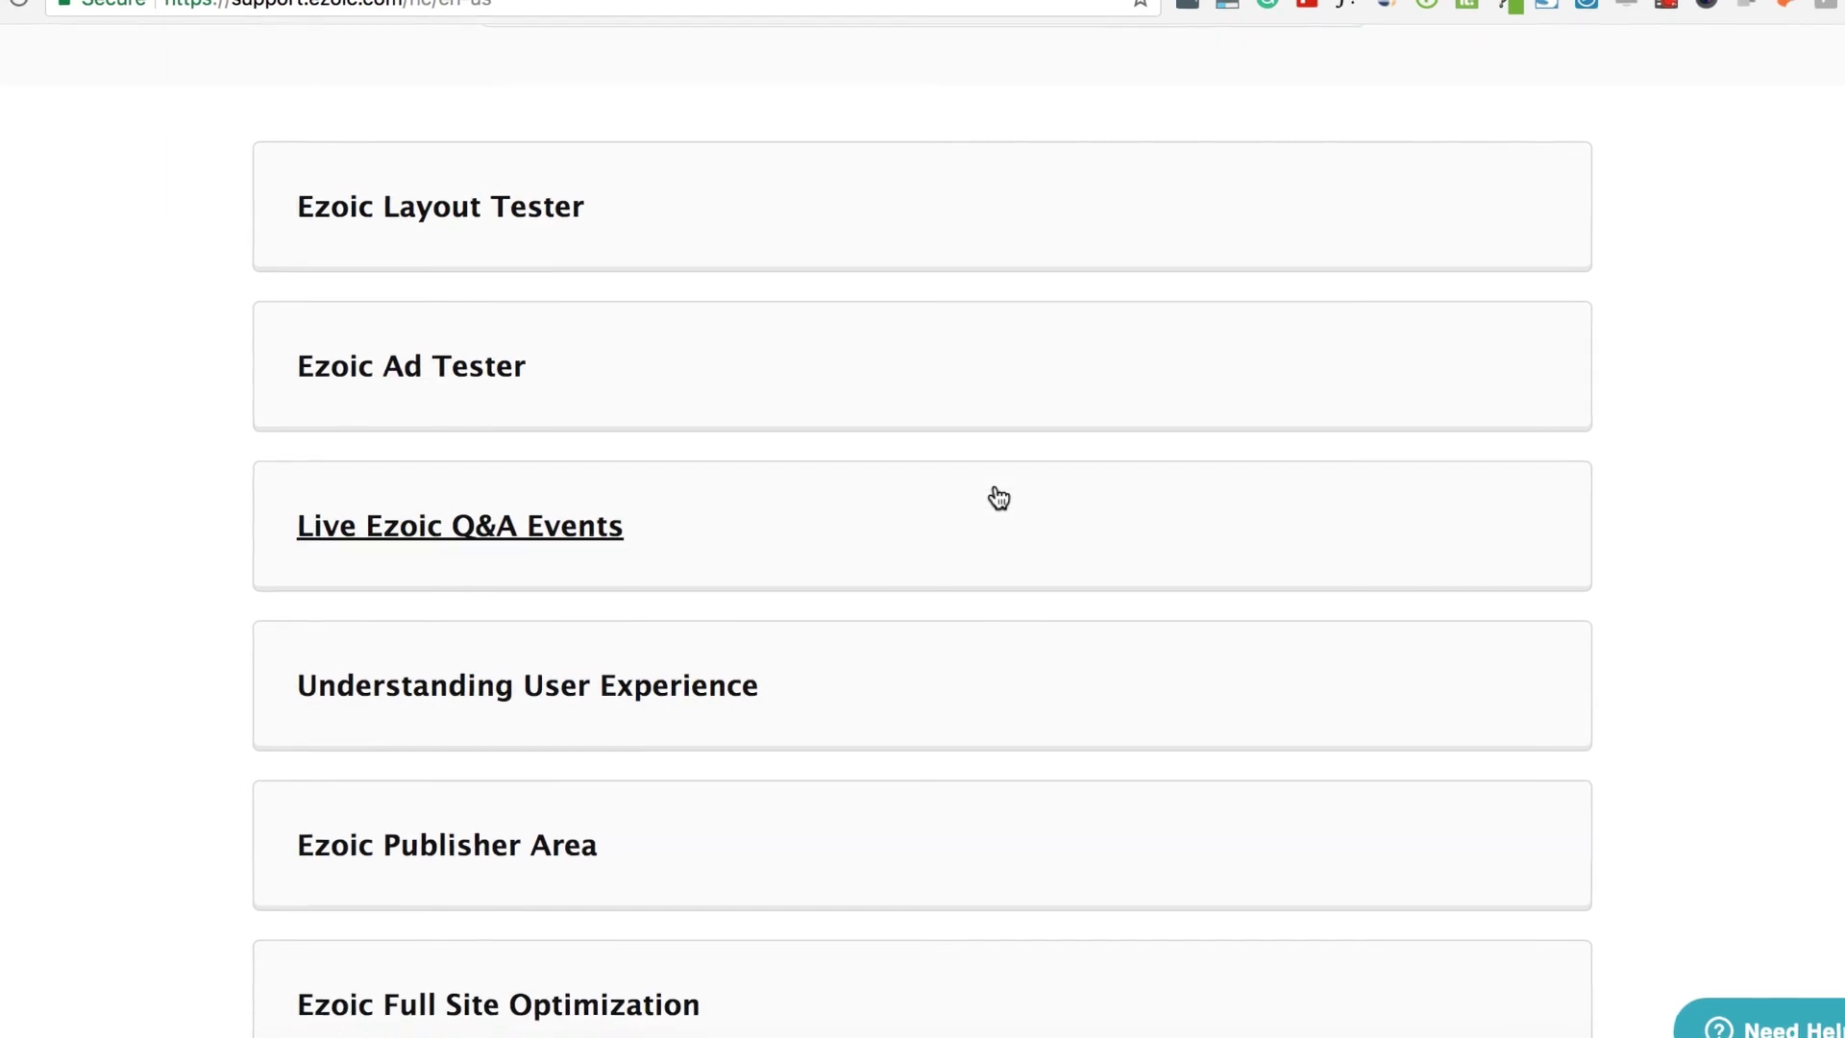
{"action": "scroll", "coordinate": [1000, 497], "scroll_direction": "down", "scroll_amount": 1}
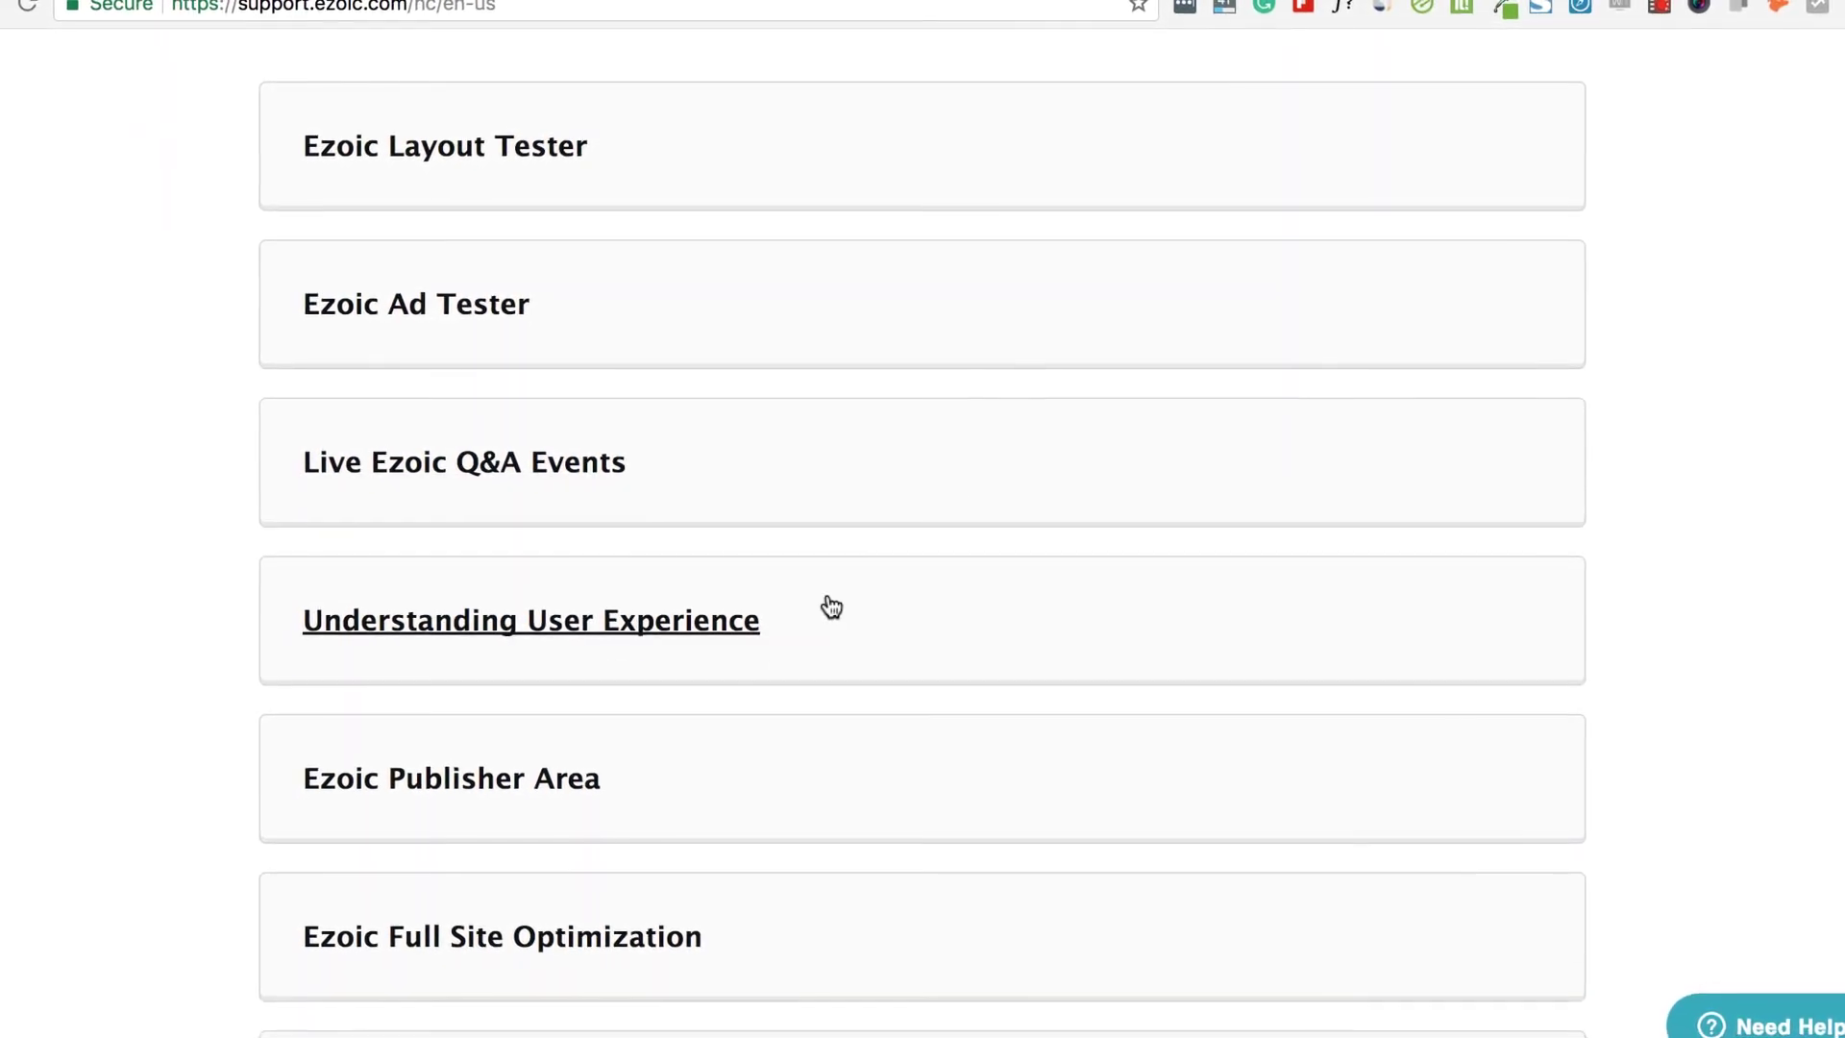
{"action": "scroll", "coordinate": [676, 528], "scroll_direction": "down", "scroll_amount": 3}
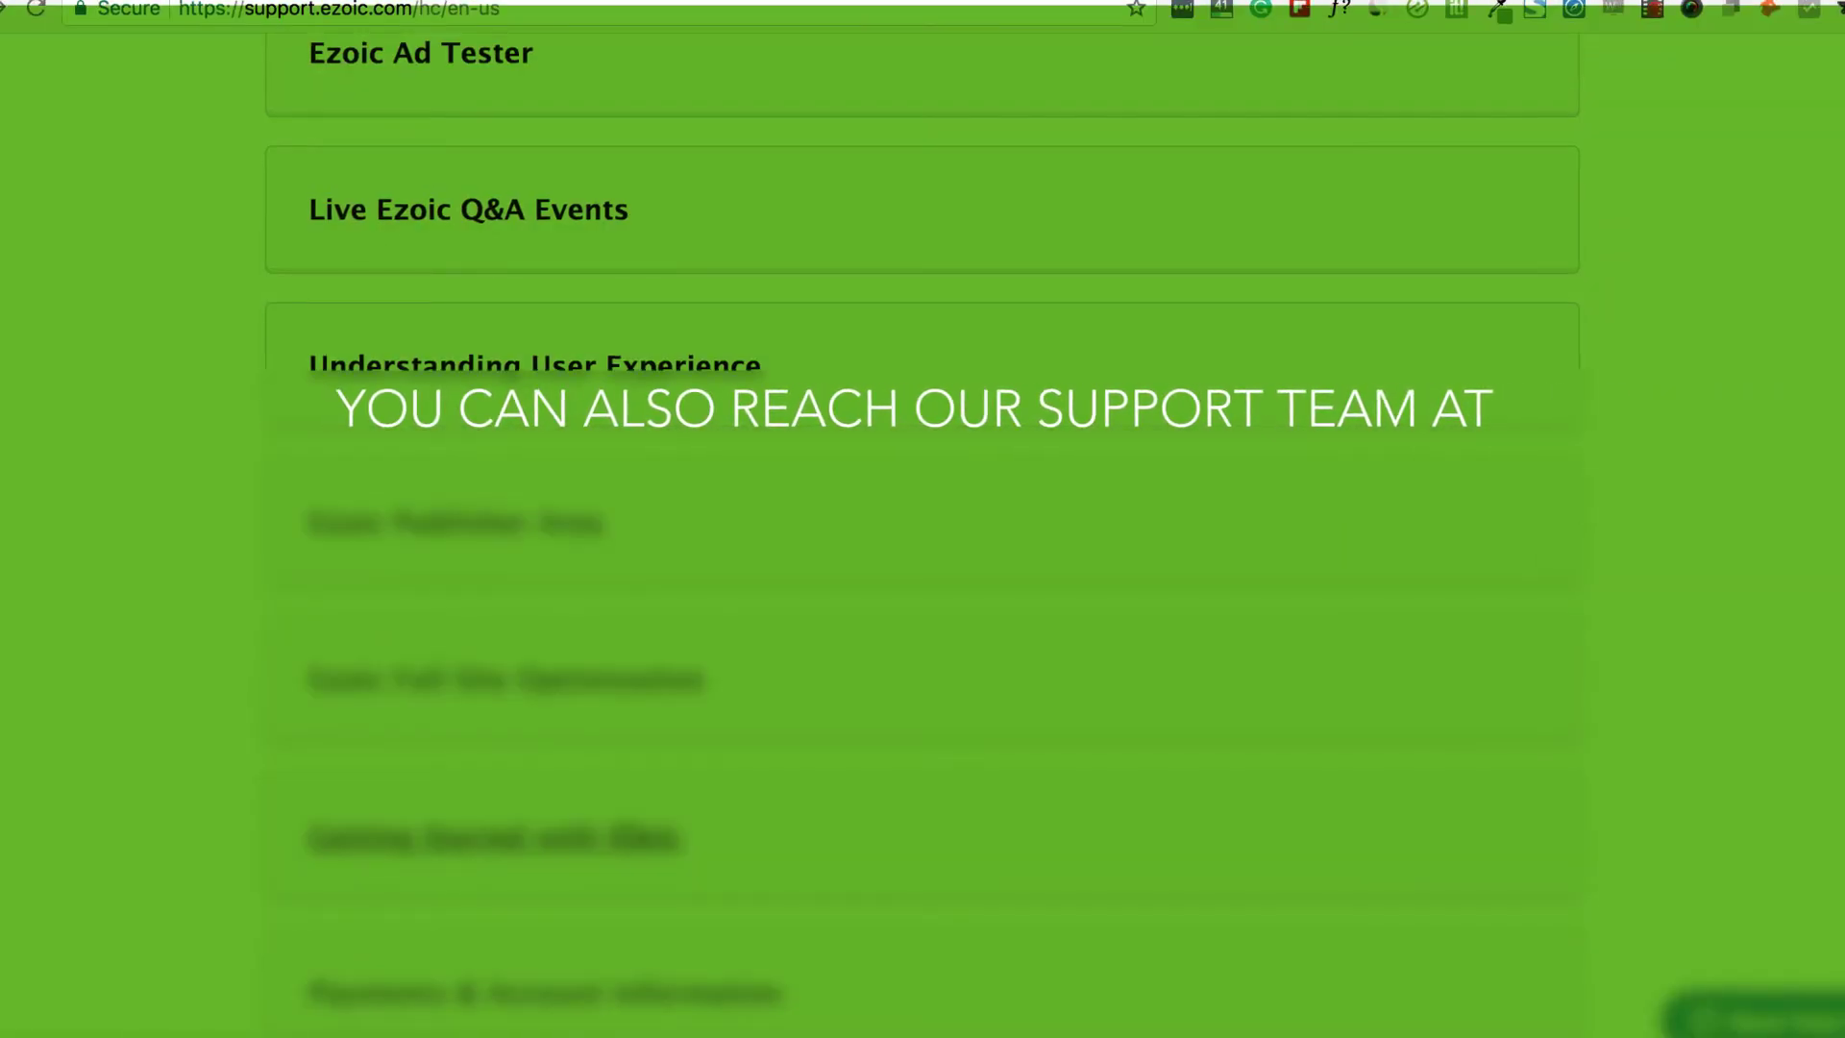